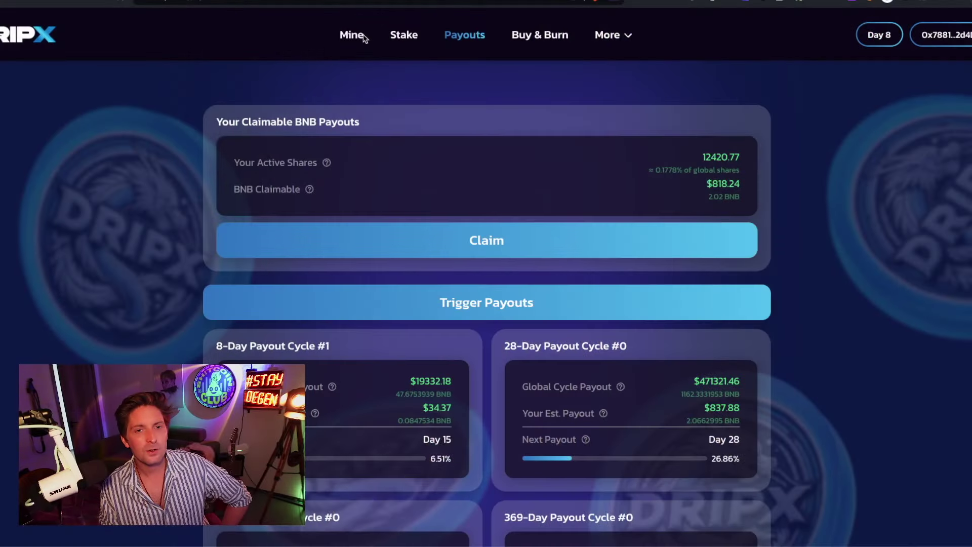
Step: Leave the payouts overview for the DripX Mine page
click(357, 36)
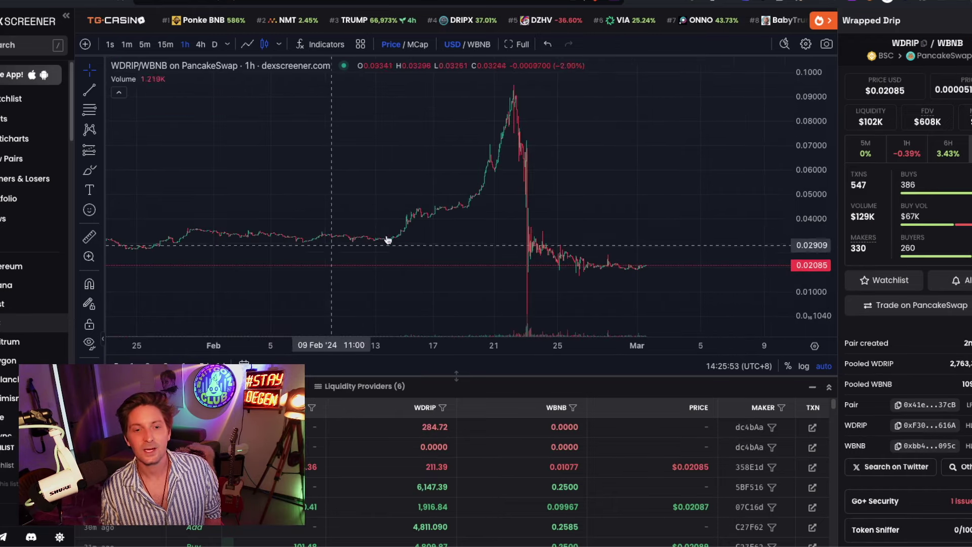
Step: Zoom into the hourly WDRIP/WBNB chart, then go back to the DripX Mine page
scroll(468, 184, up, 1)
scroll(501, 150, up, 1)
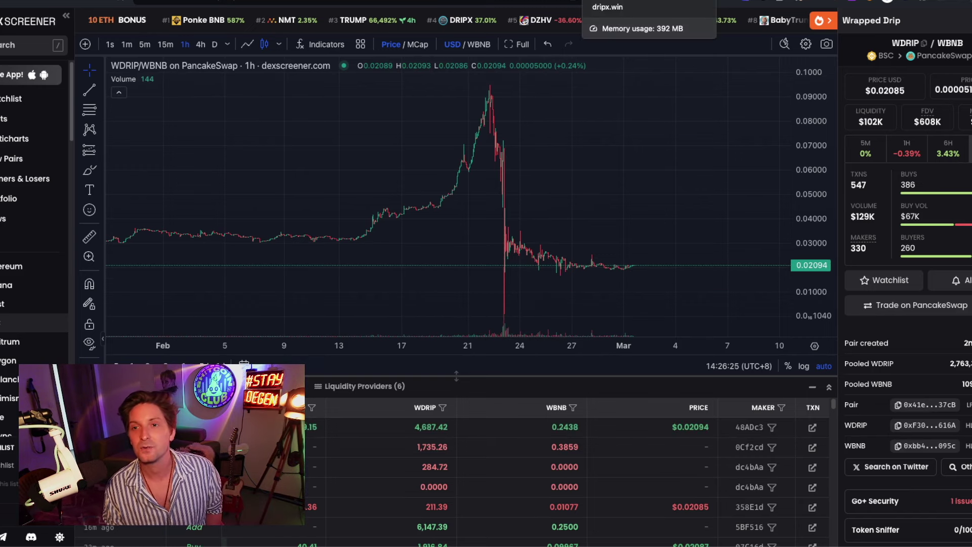
click(597, 2)
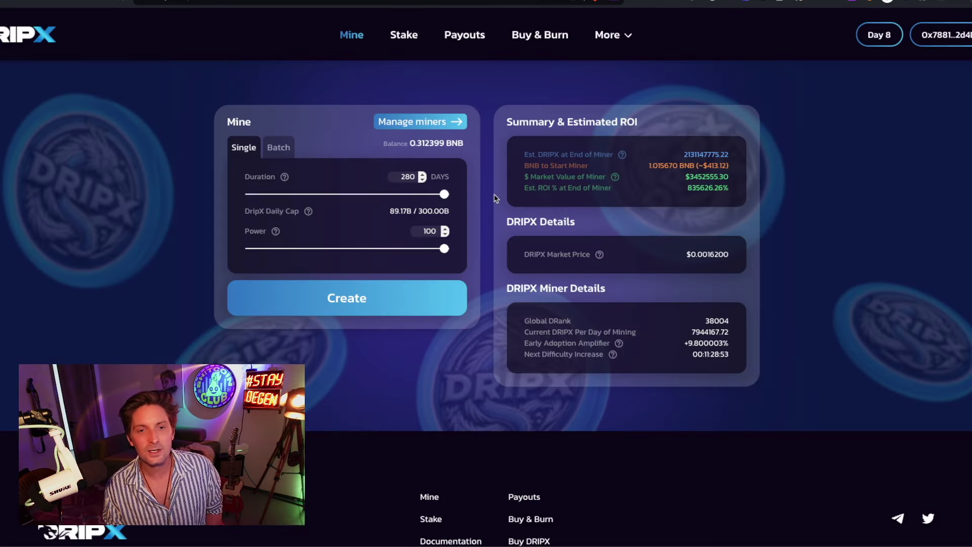
Step: Open Your Miners, scroll to the totals row, and highlight the total cost and market value
click(426, 122)
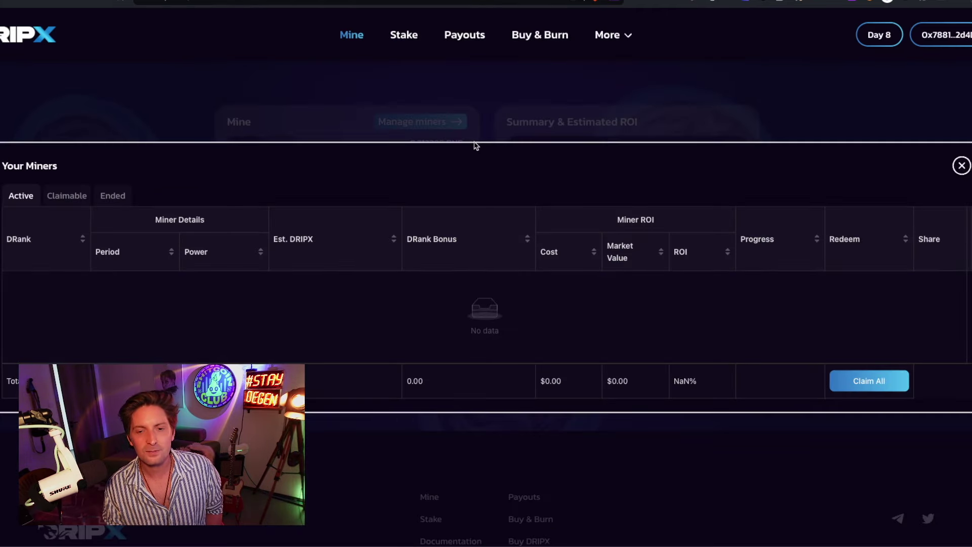
scroll(511, 223, down, 5)
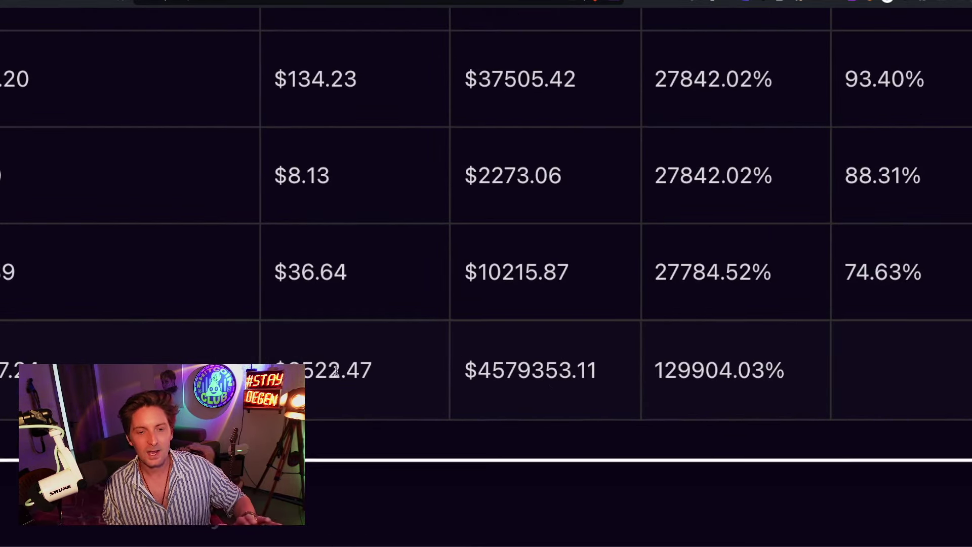
drag(340, 368, 287, 369)
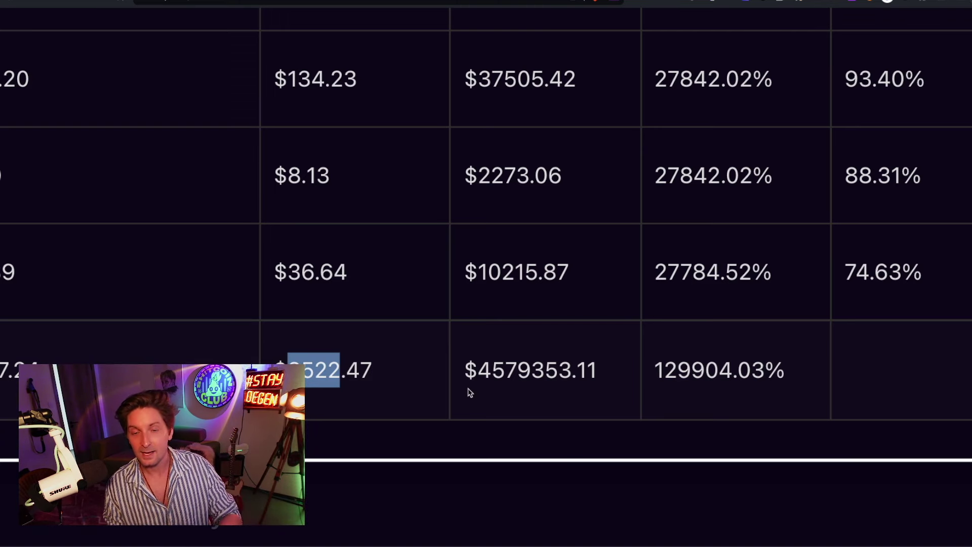
drag(477, 372, 568, 374)
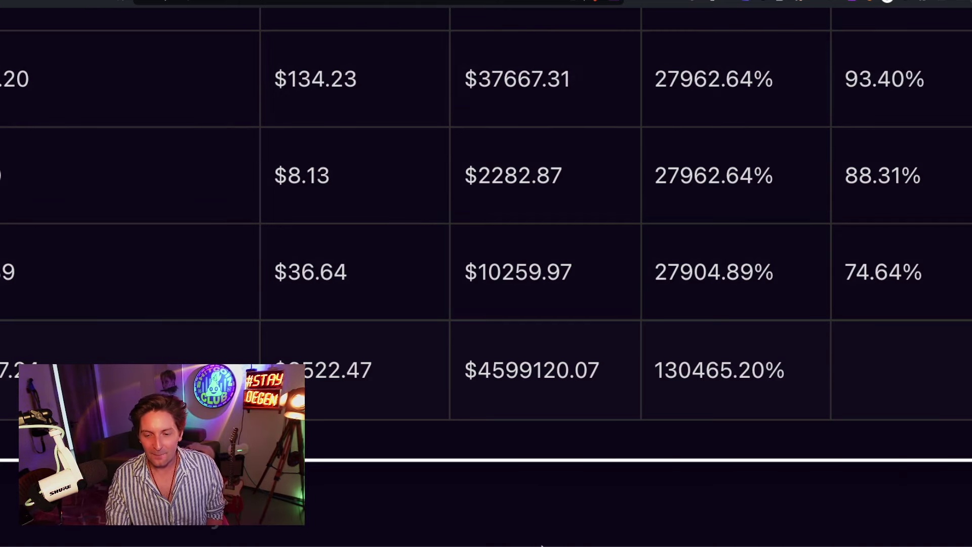
mouse_move(550, 545)
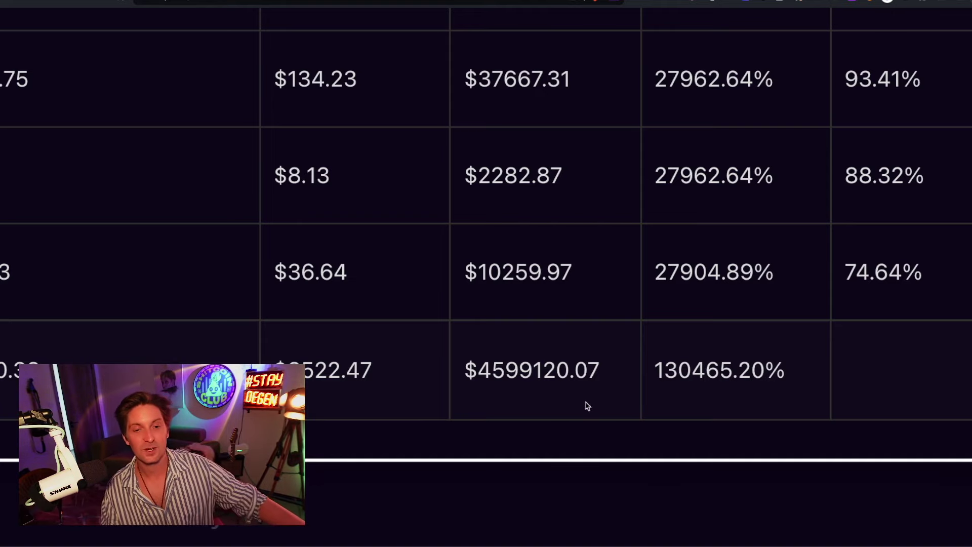
scroll(519, 357, up, 5)
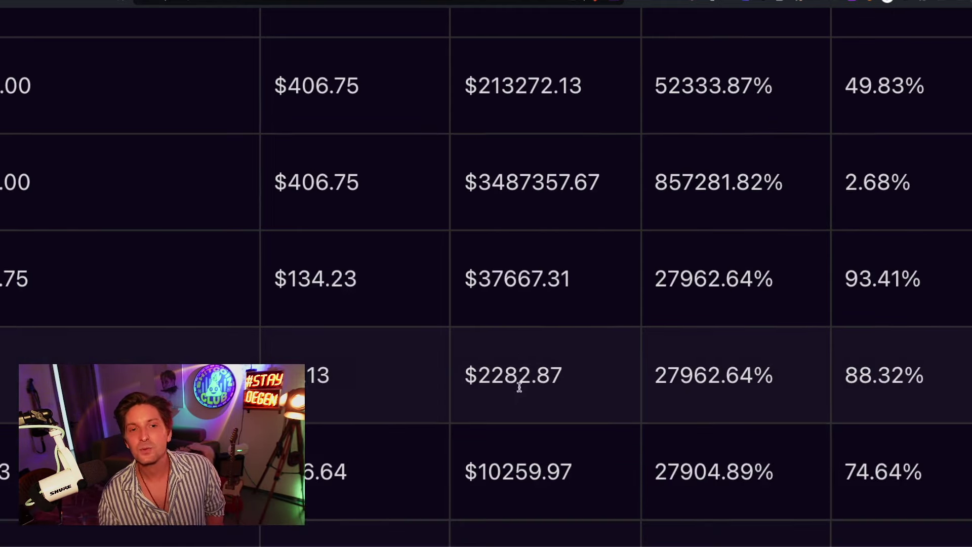
scroll(509, 323, up, 7)
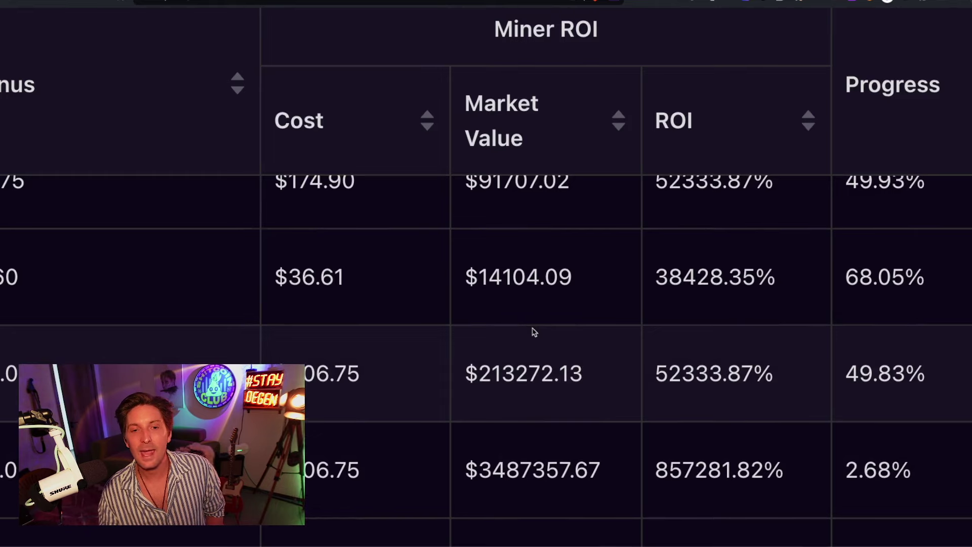
scroll(512, 352, down, 3)
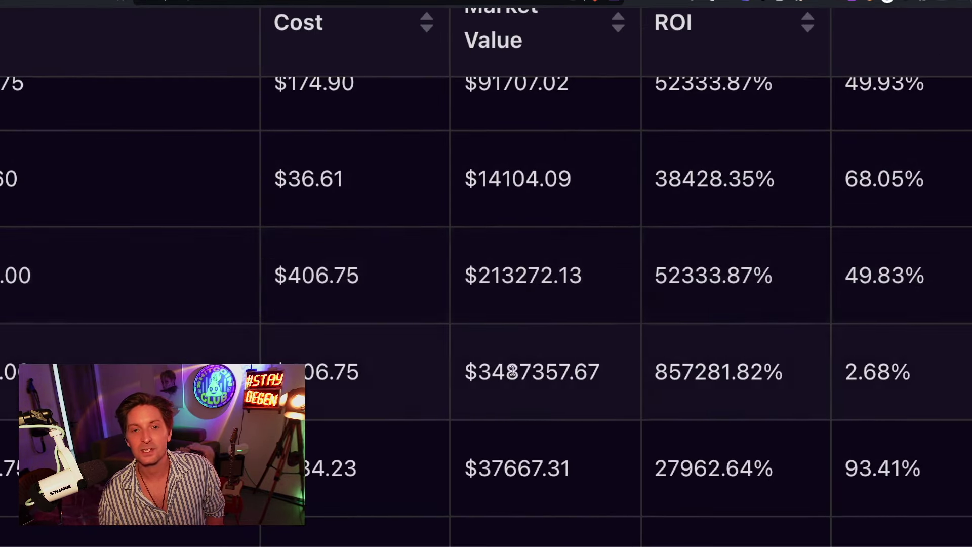
scroll(497, 276, down, 2)
scroll(523, 243, down, 2)
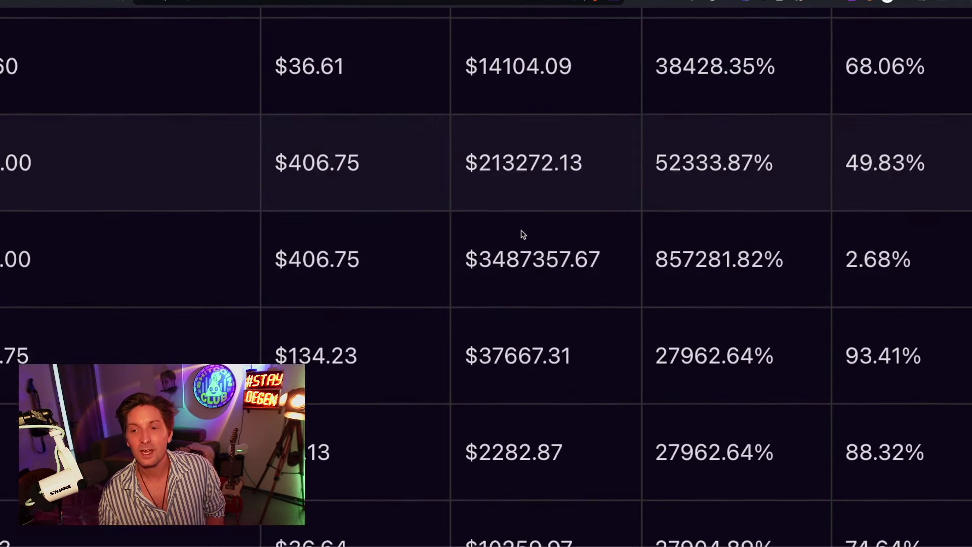
scroll(529, 262, down, 2)
scroll(538, 203, down, 2)
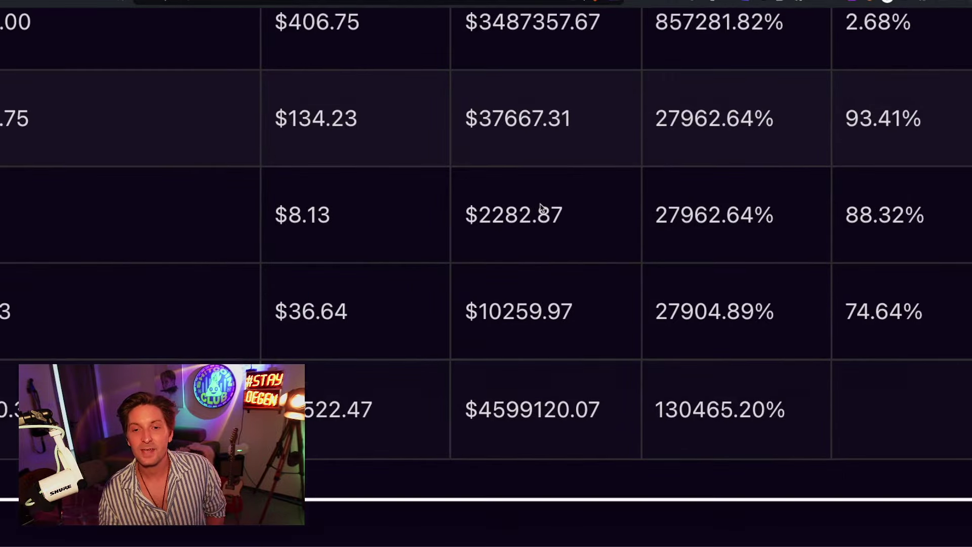
scroll(541, 215, down, 1)
key(ctrl+0)
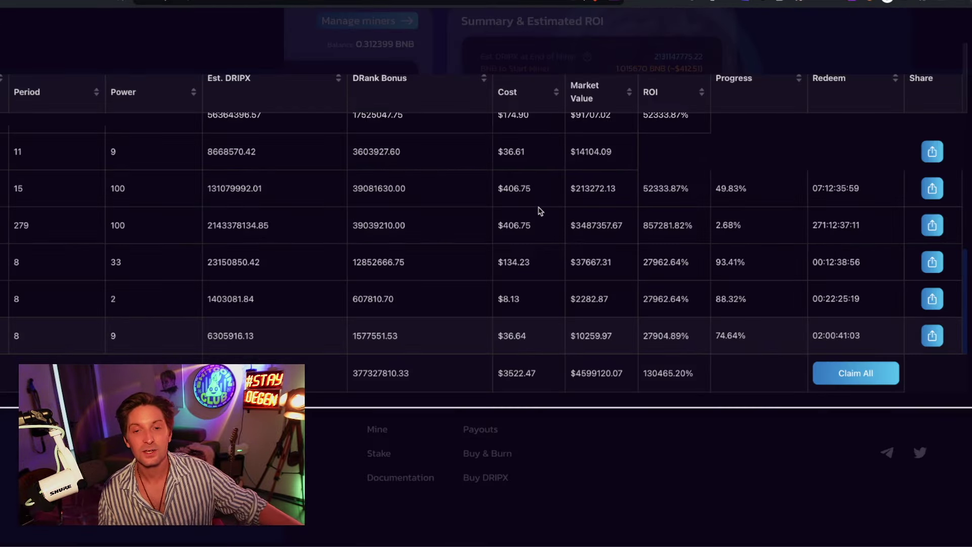
scroll(532, 215, up, 3)
scroll(529, 218, up, 5)
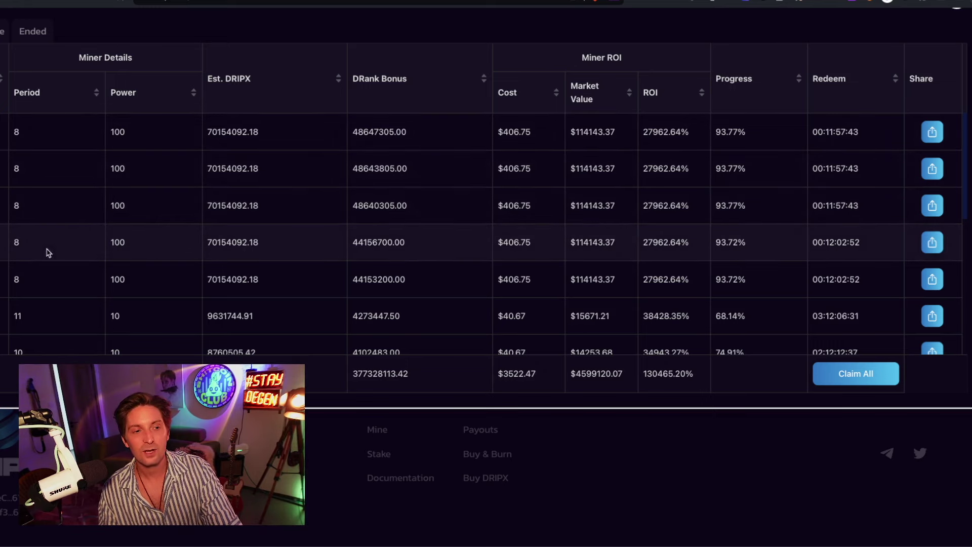
scroll(45, 279, down, 4)
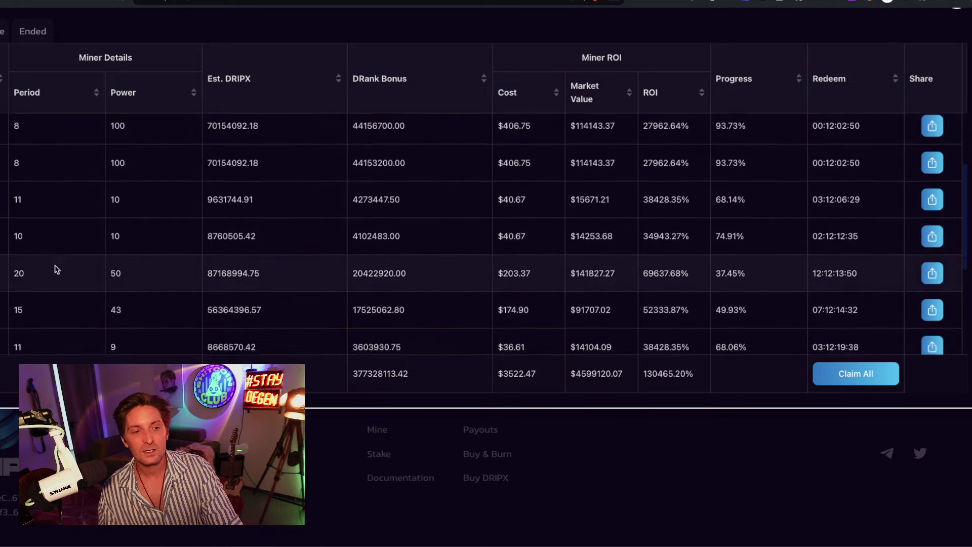
scroll(56, 272, down, 4)
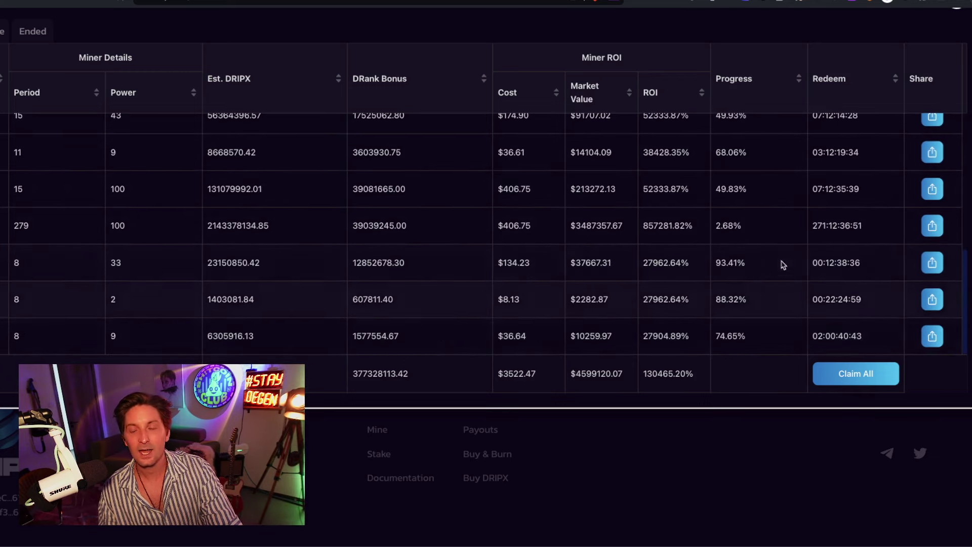
scroll(585, 208, up, 8)
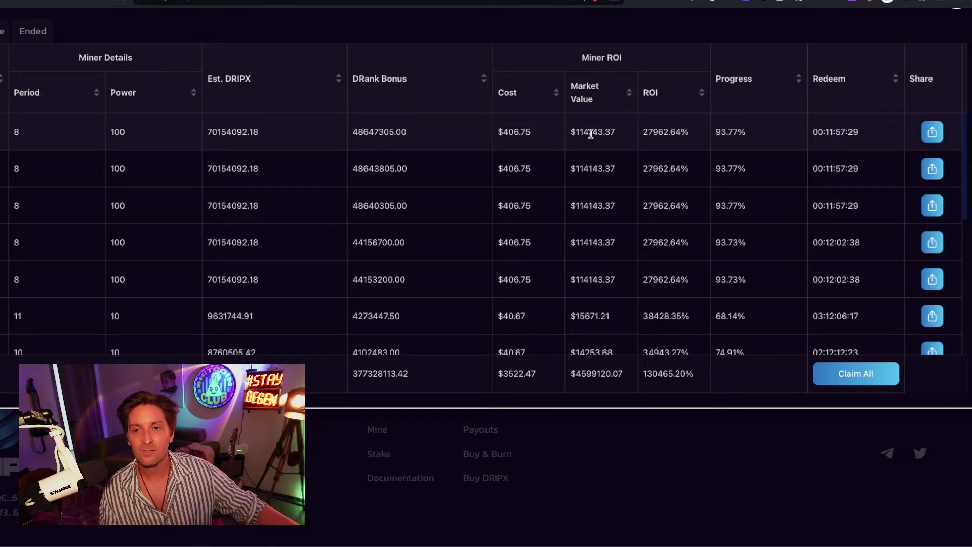
mouse_move(621, 131)
mouse_down()
mouse_move(584, 129)
mouse_move(621, 129)
mouse_up()
click(555, 128)
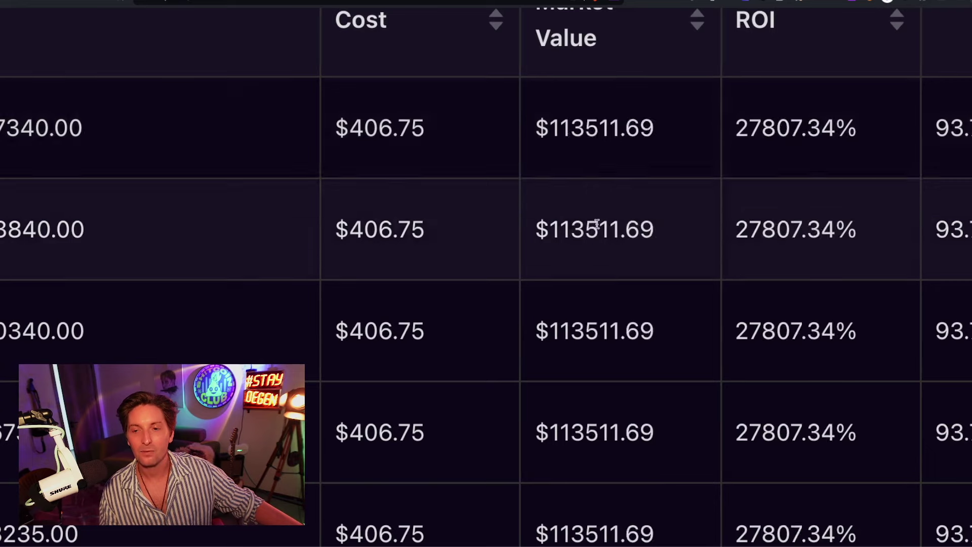
drag(553, 231, 615, 233)
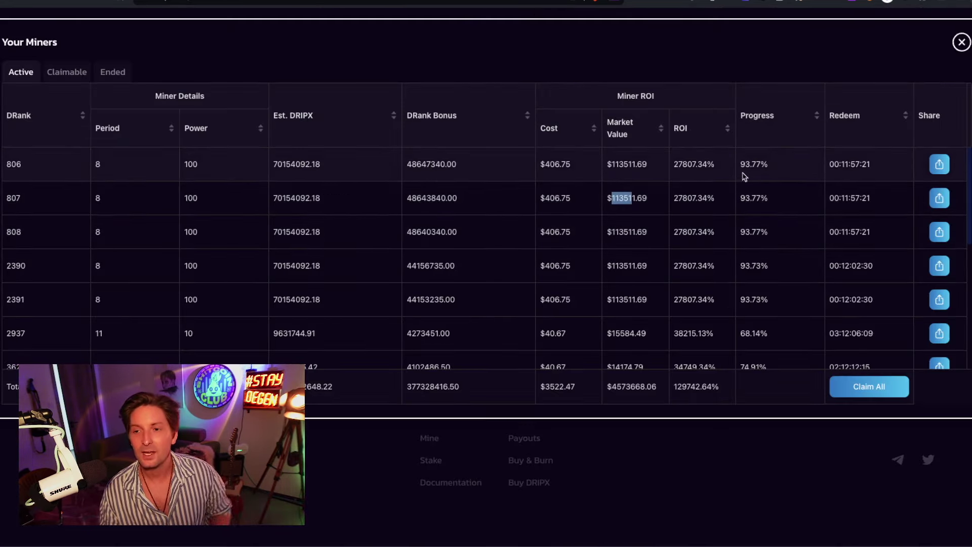
drag(738, 163, 758, 182)
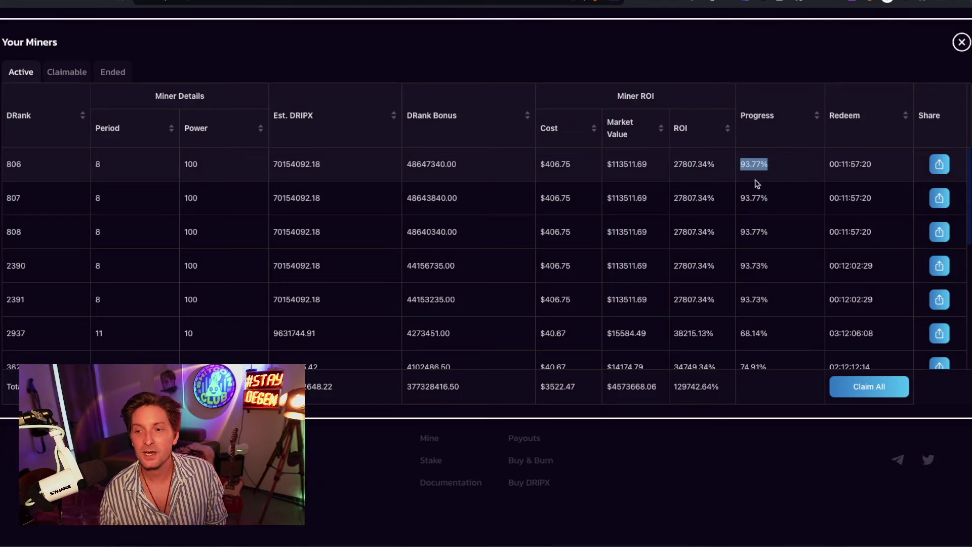
click(841, 162)
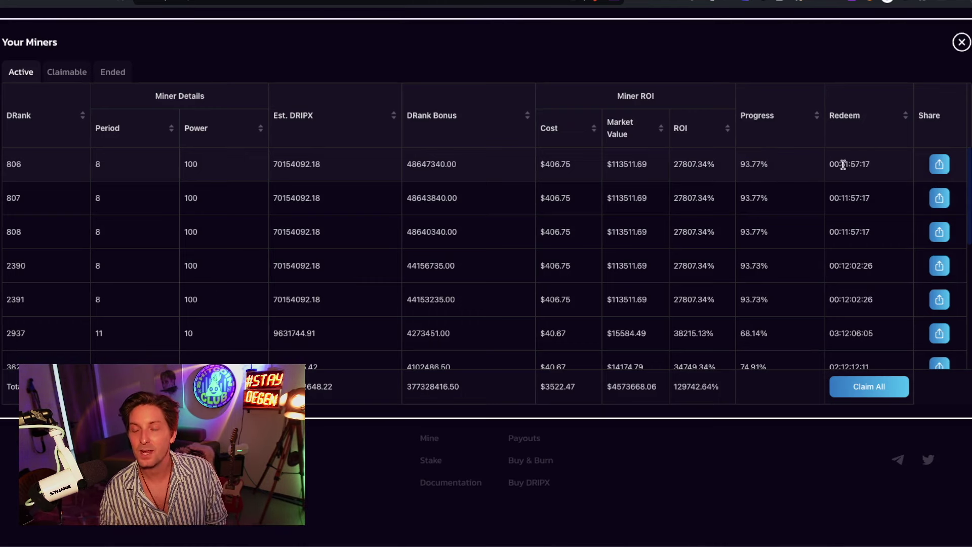
drag(843, 165, 887, 173)
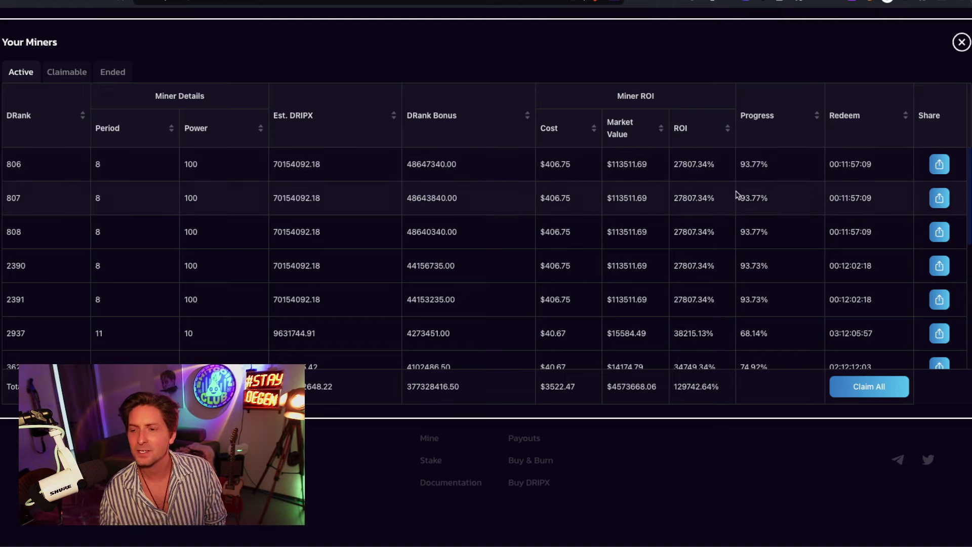
scroll(430, 163, down, 4)
scroll(627, 105, up, 1)
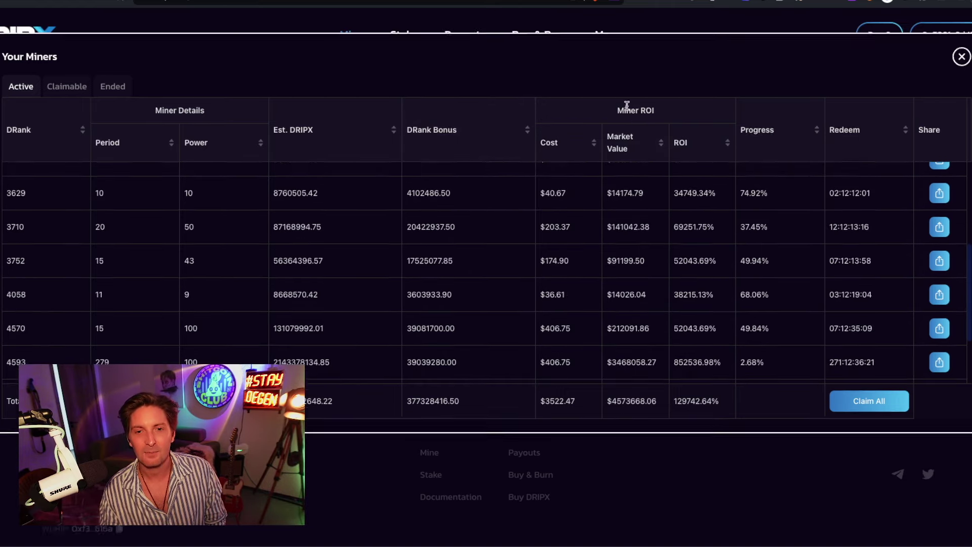
Step: Close and reopen the miners list, select the first miner's 70154092.18 estimated DRIPX, then close it
click(961, 101)
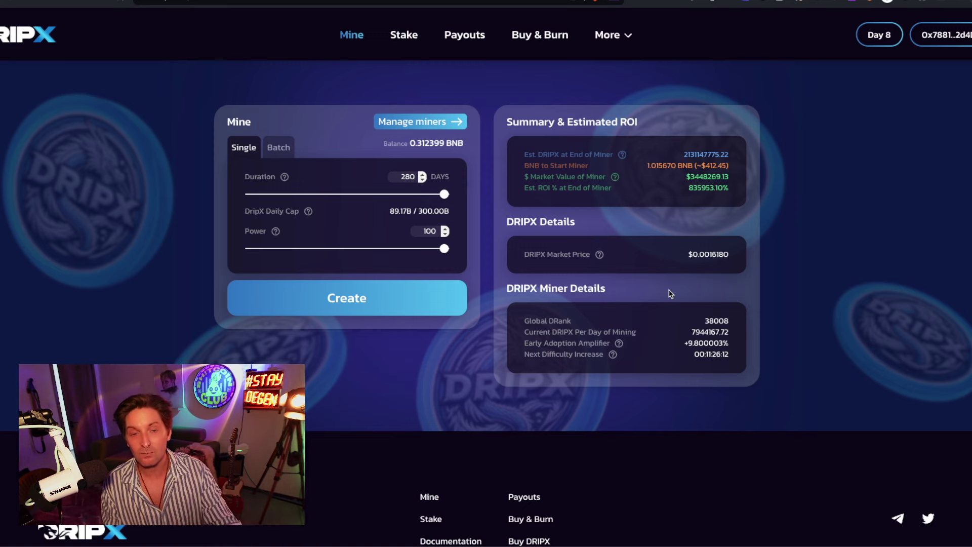
click(412, 123)
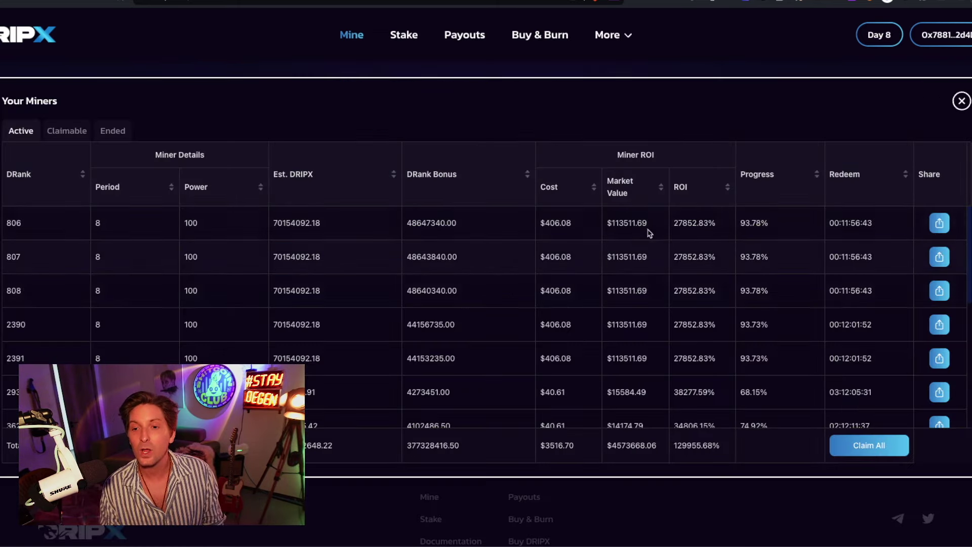
drag(282, 222, 322, 227)
click(278, 223)
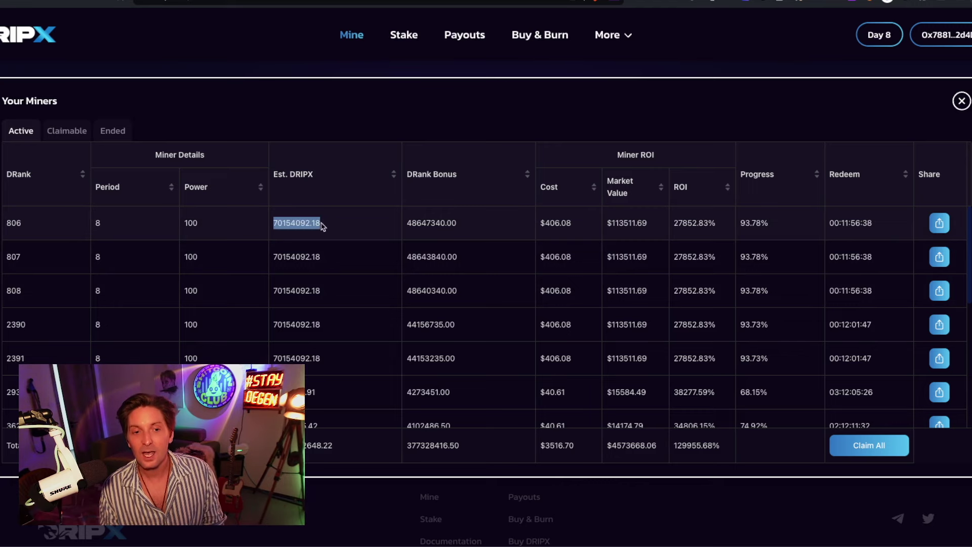
click(962, 101)
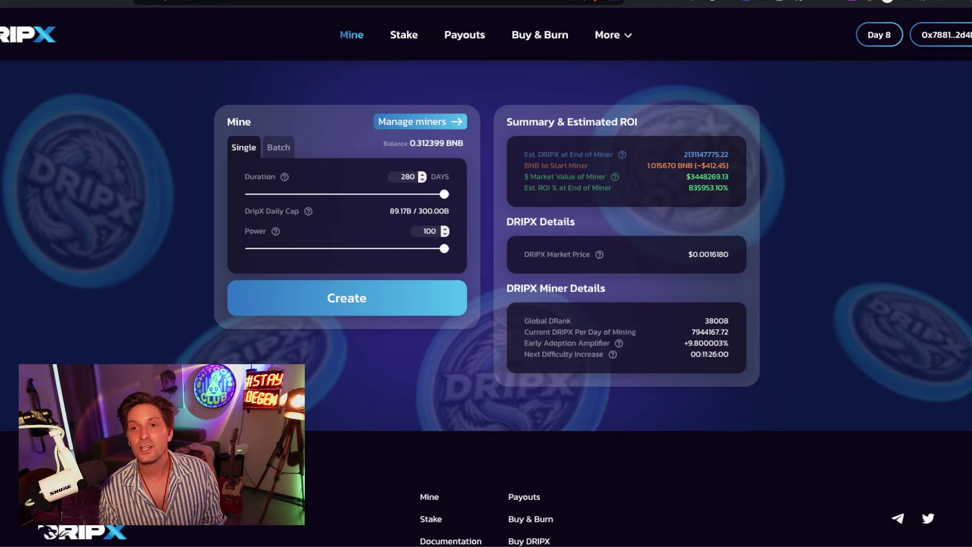
Step: Zoom and pan the DRIPX/WDRIP chart to its full history, then highlight the $344K liquidity
key(ctrl+Tab)
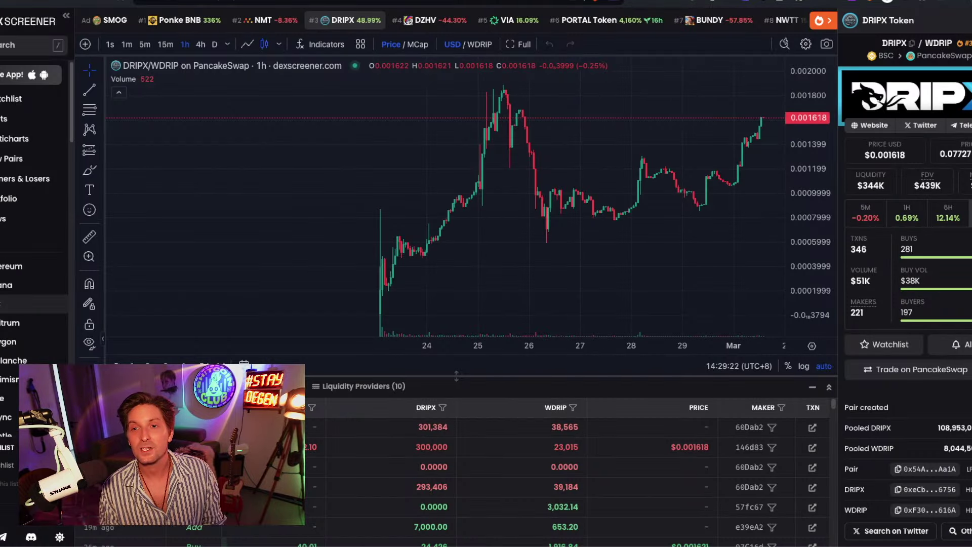
scroll(673, 163, up, 4)
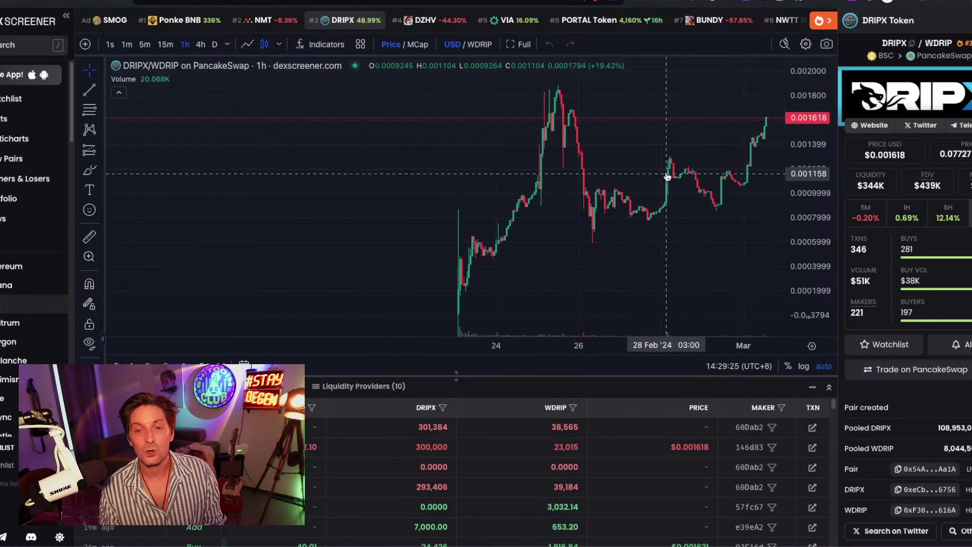
drag(631, 239, 526, 234)
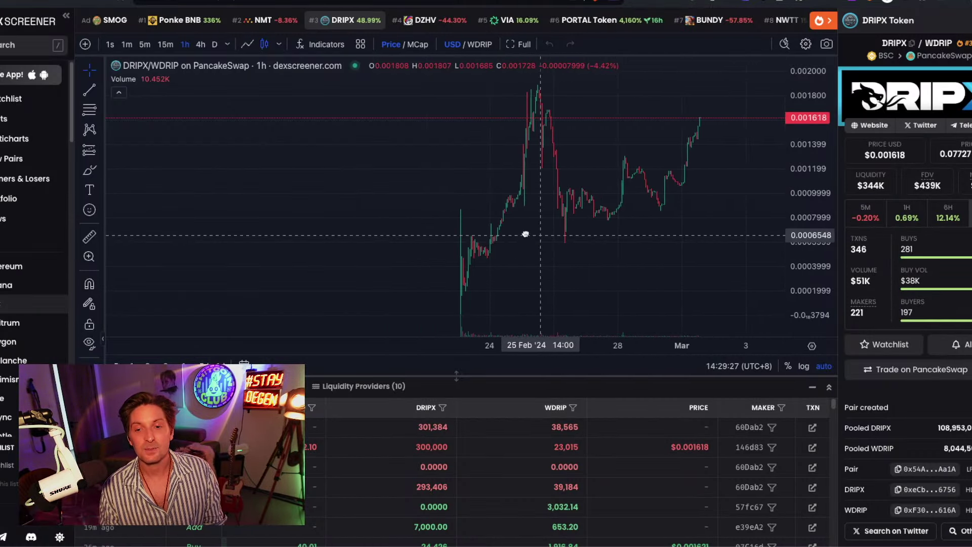
scroll(668, 228, down, 3)
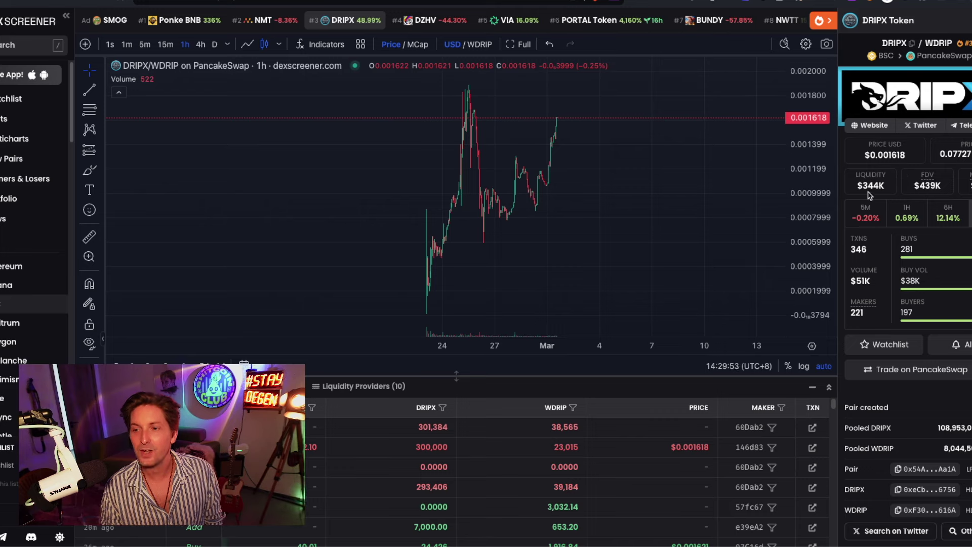
drag(887, 189, 857, 190)
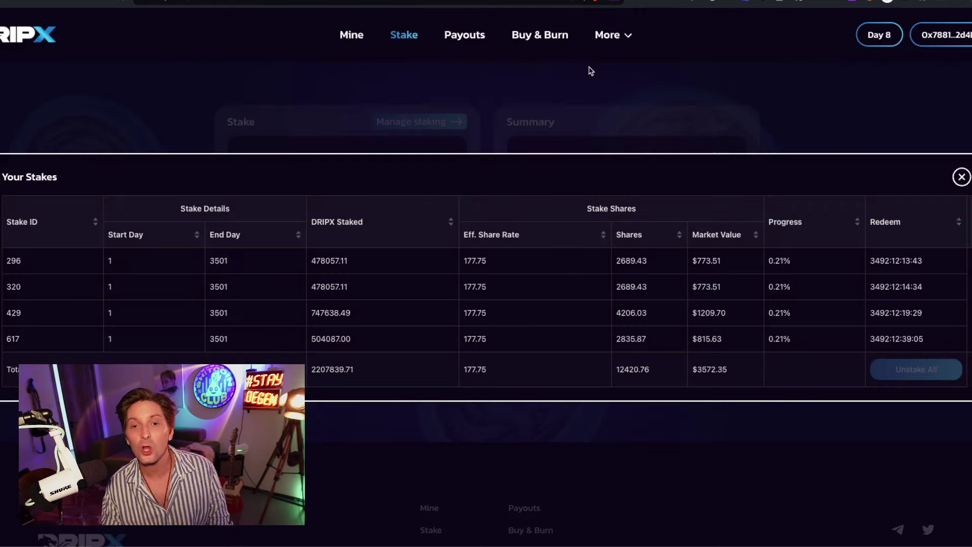
Step: View the DripX payouts page, then return to the DRIPX/WDRIP chart
click(470, 38)
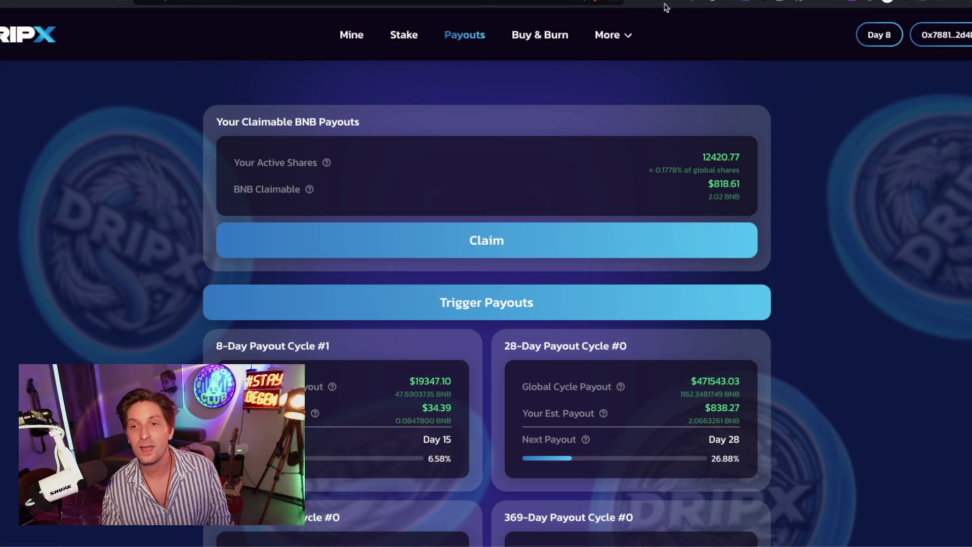
click(632, 2)
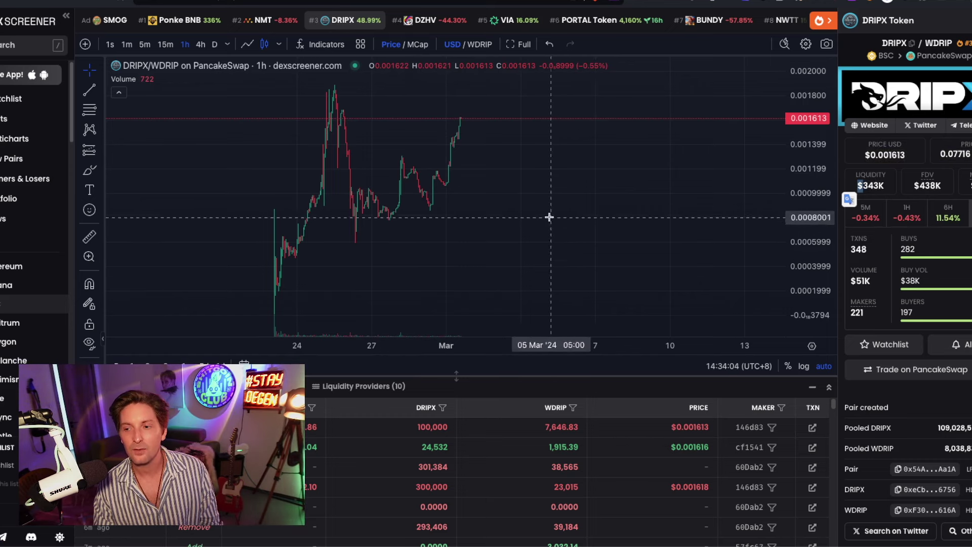
Step: Highlight the pair's $51K trading volume, then return to the DripX payouts page
drag(851, 280, 870, 282)
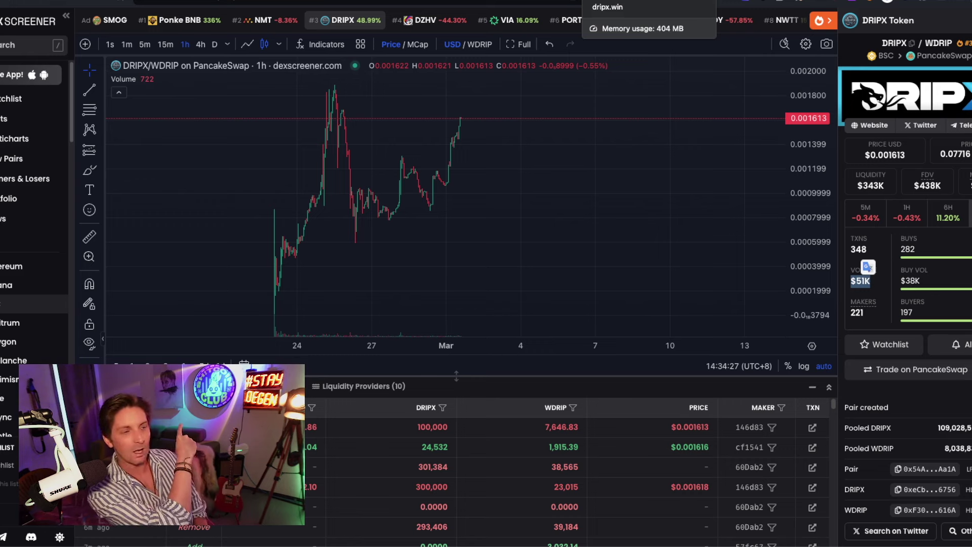
click(607, 2)
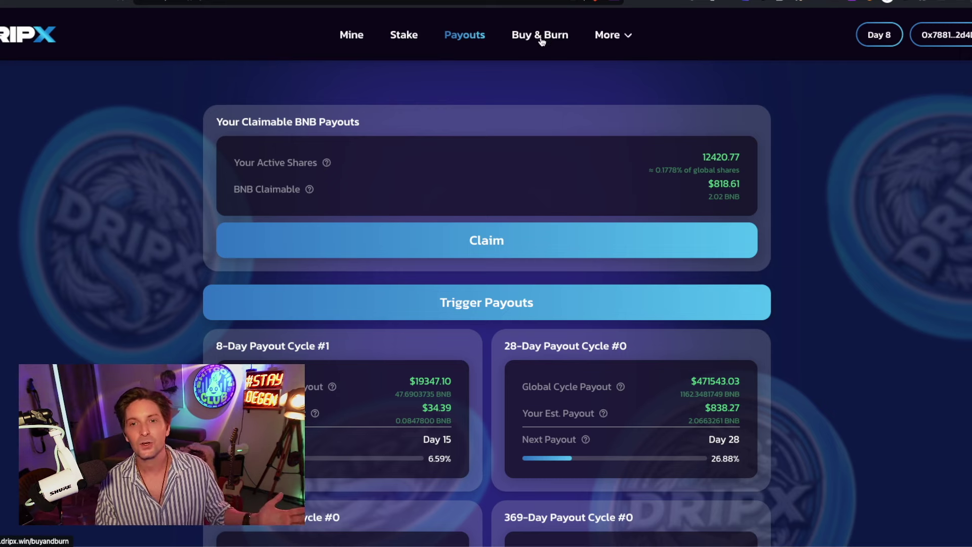
scroll(480, 111, down, 2)
scroll(365, 125, up, 2)
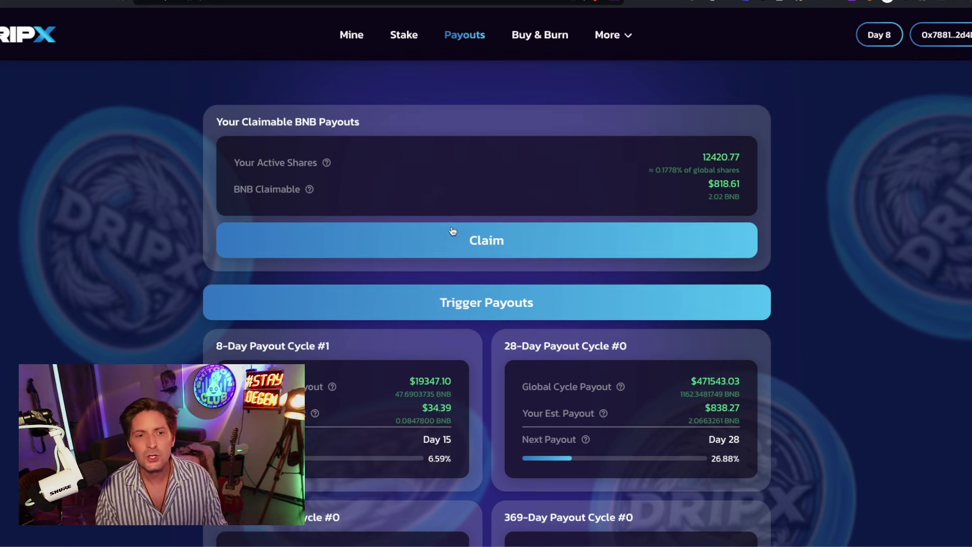
click(404, 35)
scroll(511, 120, down, 1)
scroll(486, 147, up, 1)
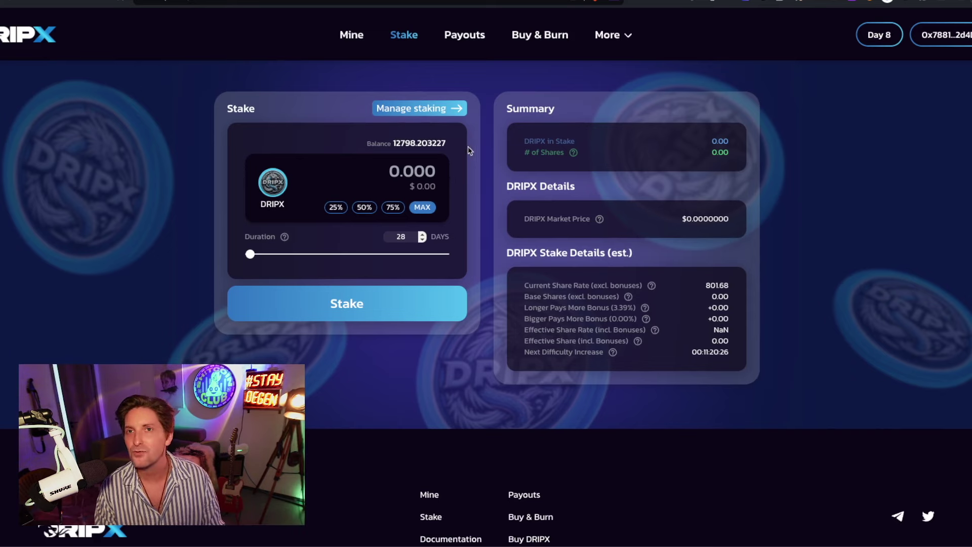
click(439, 112)
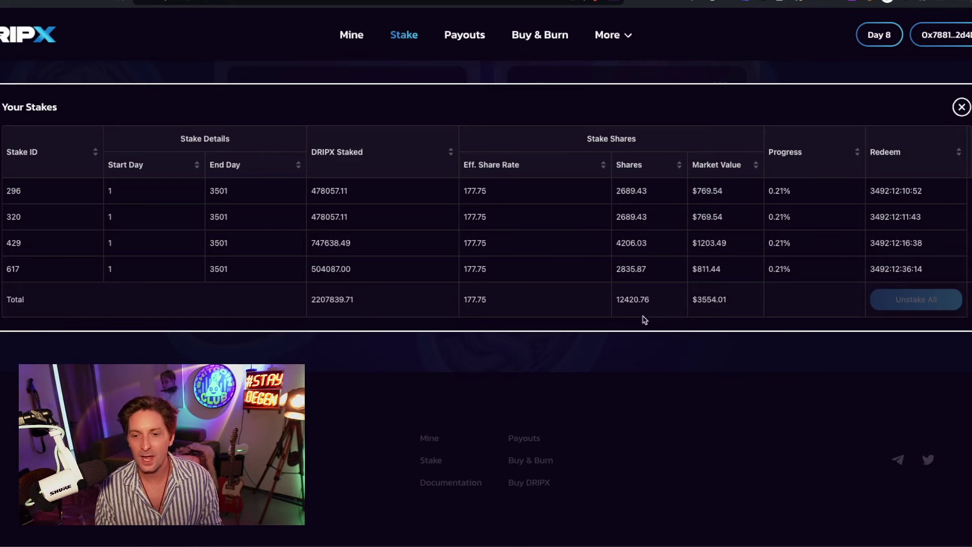
scroll(735, 307, up, 1)
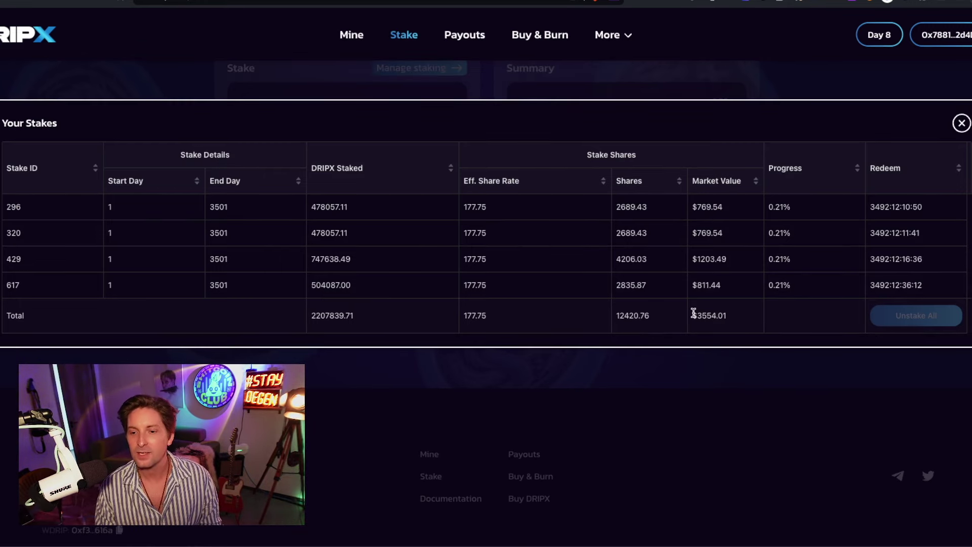
drag(692, 311, 739, 315)
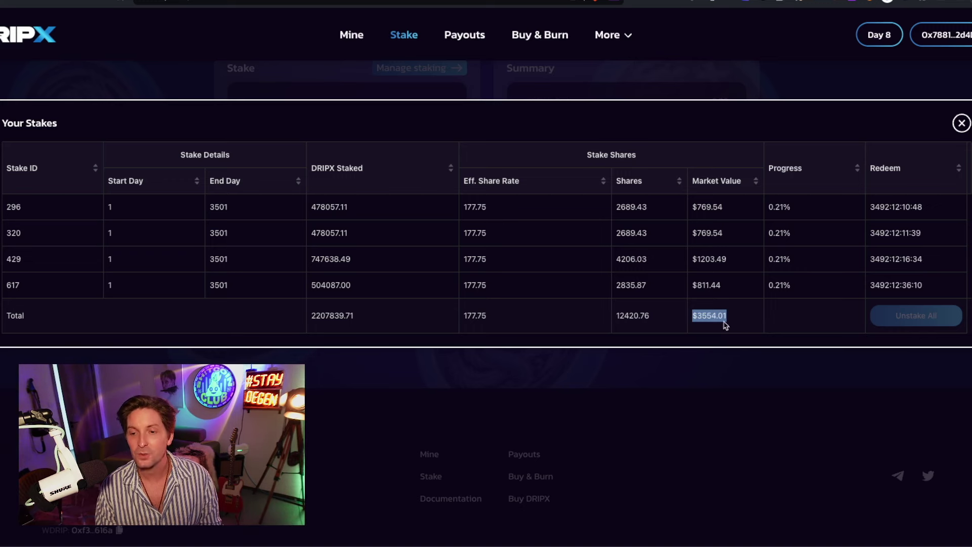
click(697, 316)
drag(697, 316, 733, 314)
click(714, 317)
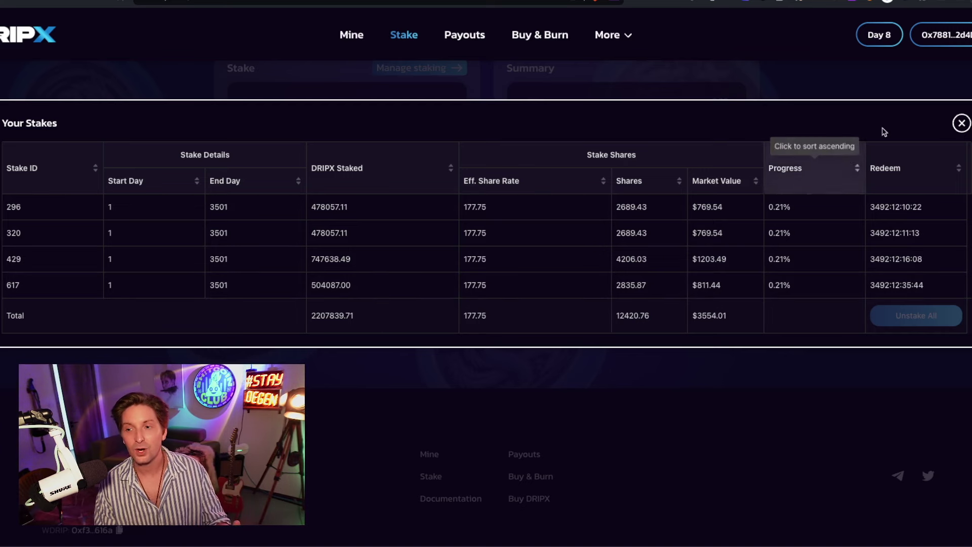
click(961, 123)
scroll(504, 218, up, 1)
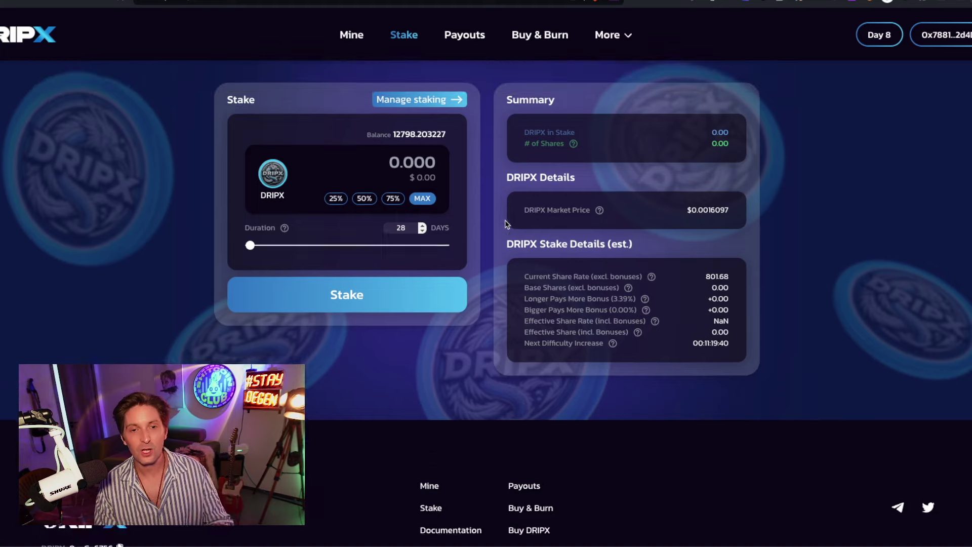
click(446, 125)
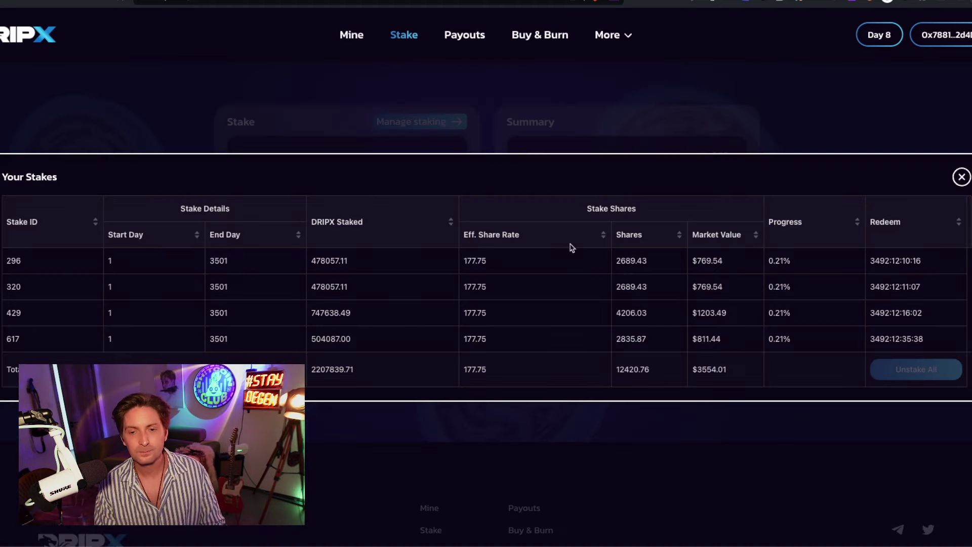
click(618, 118)
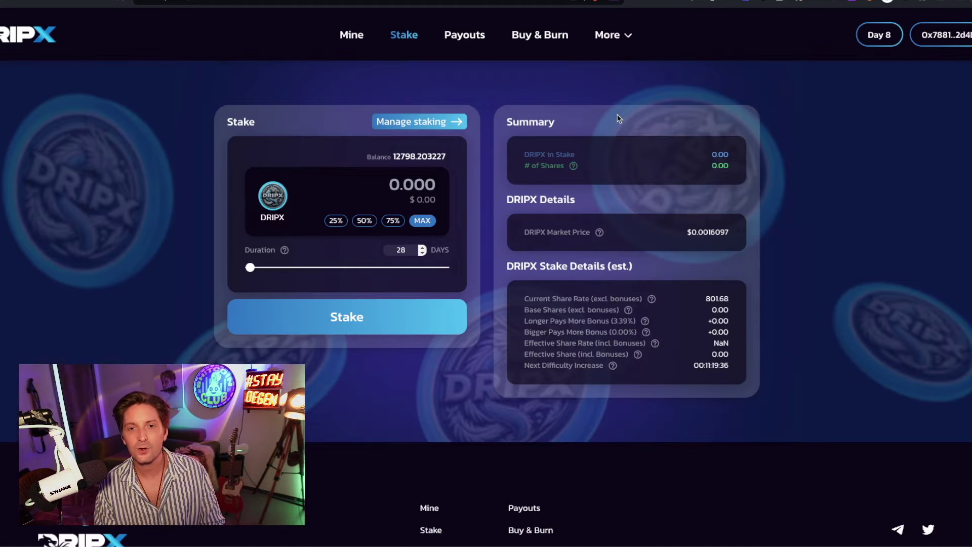
click(465, 36)
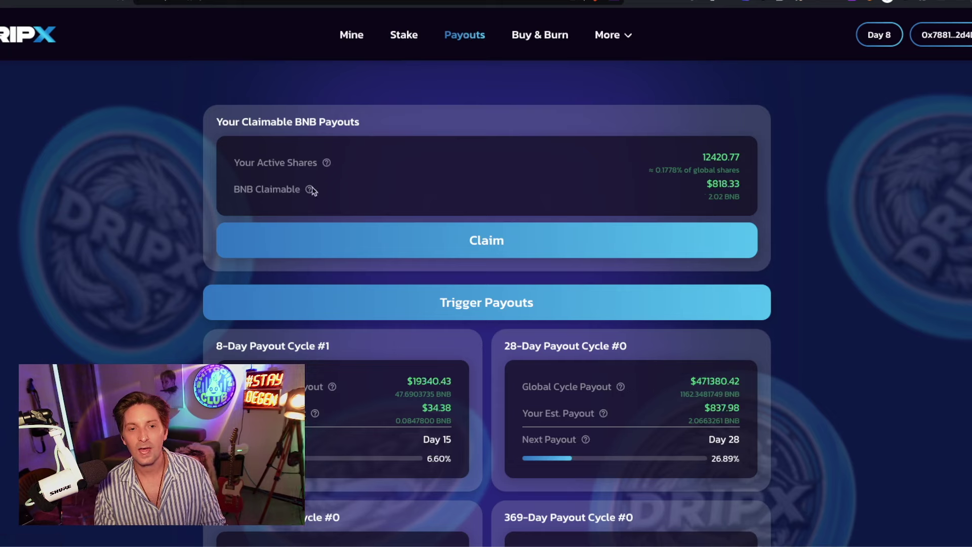
scroll(588, 191, down, 1)
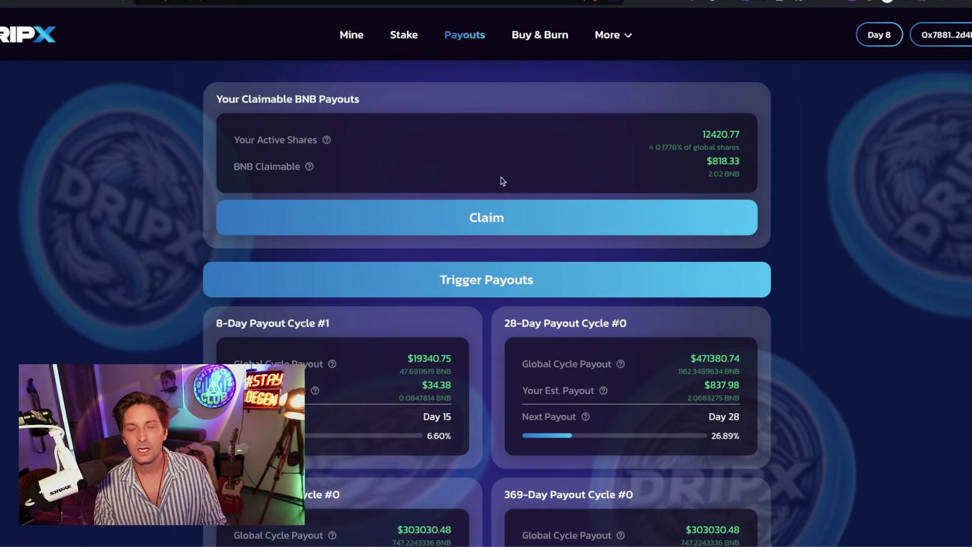
scroll(458, 299, down, 4)
scroll(469, 246, up, 5)
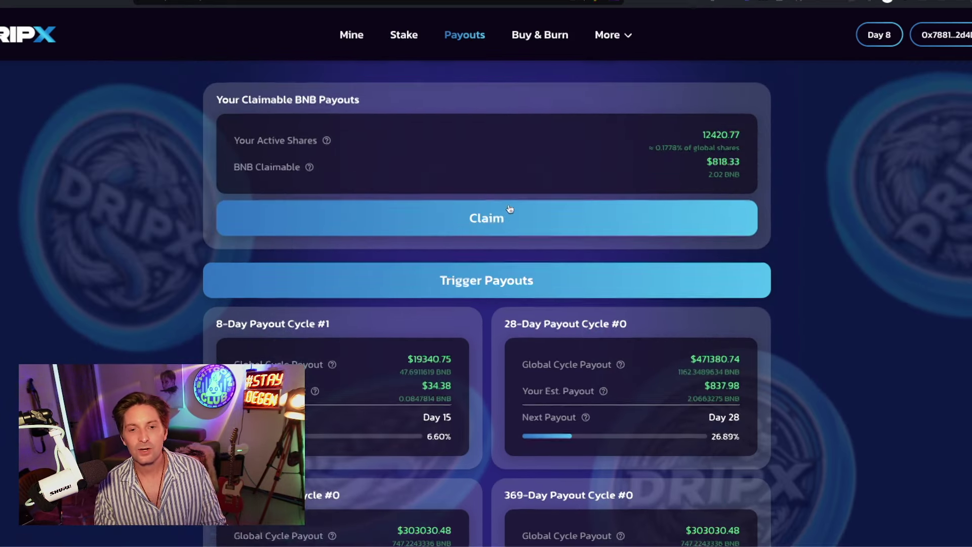
drag(713, 183, 768, 189)
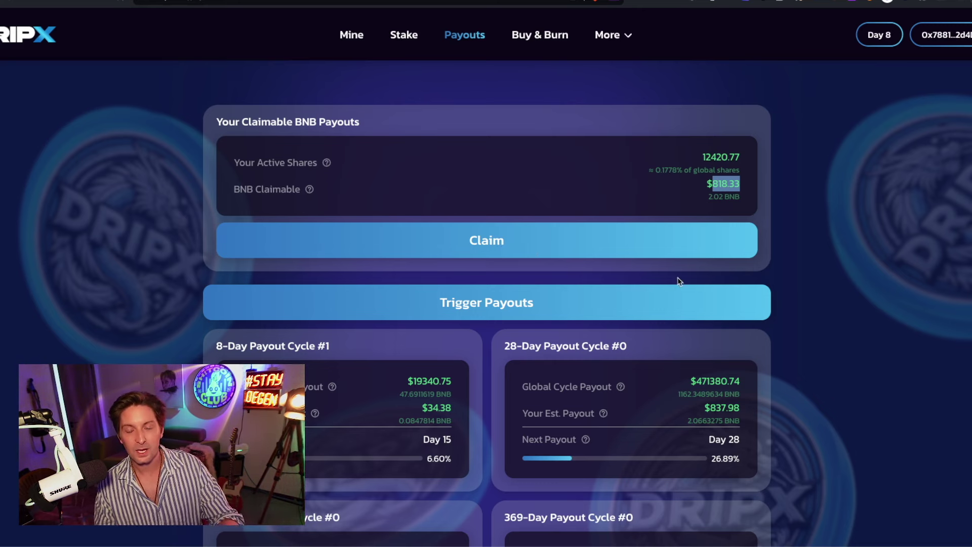
scroll(679, 278, down, 2)
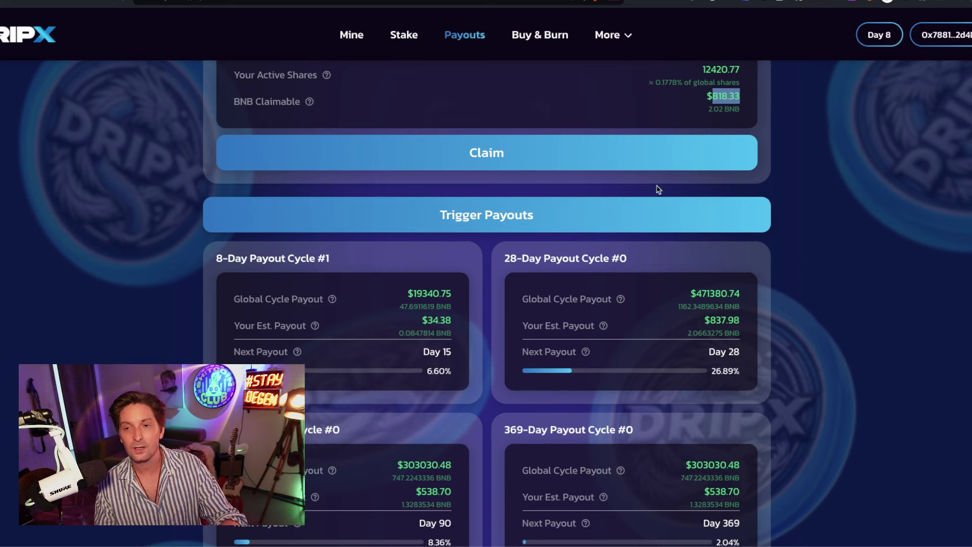
scroll(663, 172, up, 1)
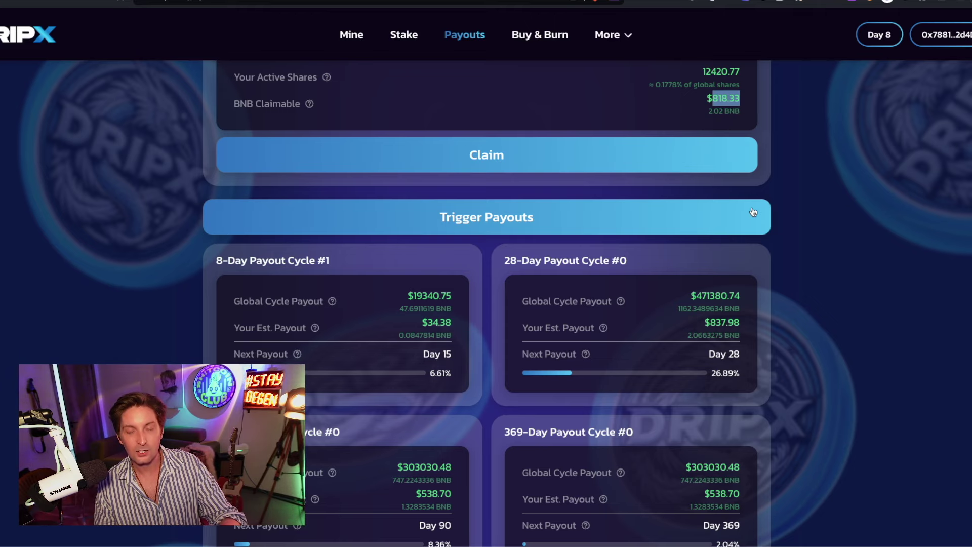
scroll(665, 210, up, 2)
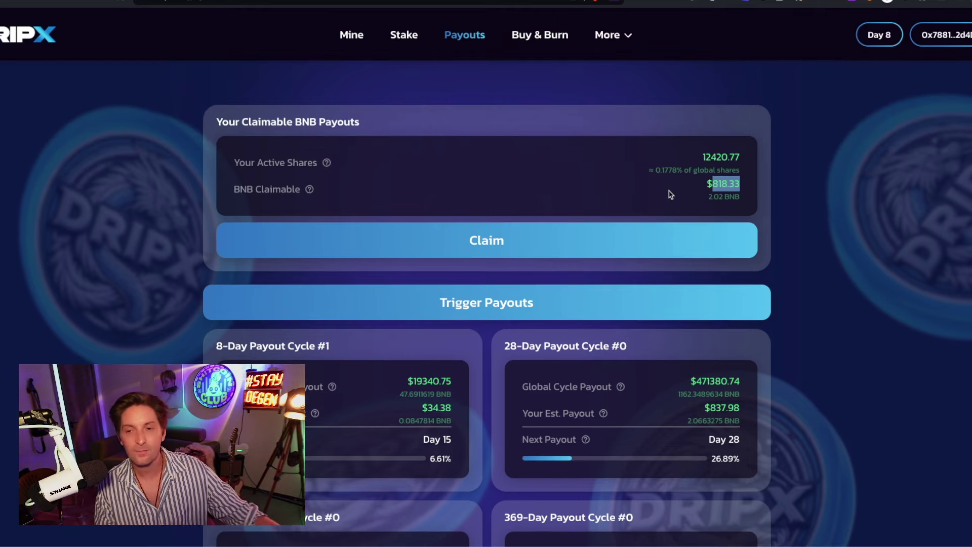
scroll(655, 182, up, 5)
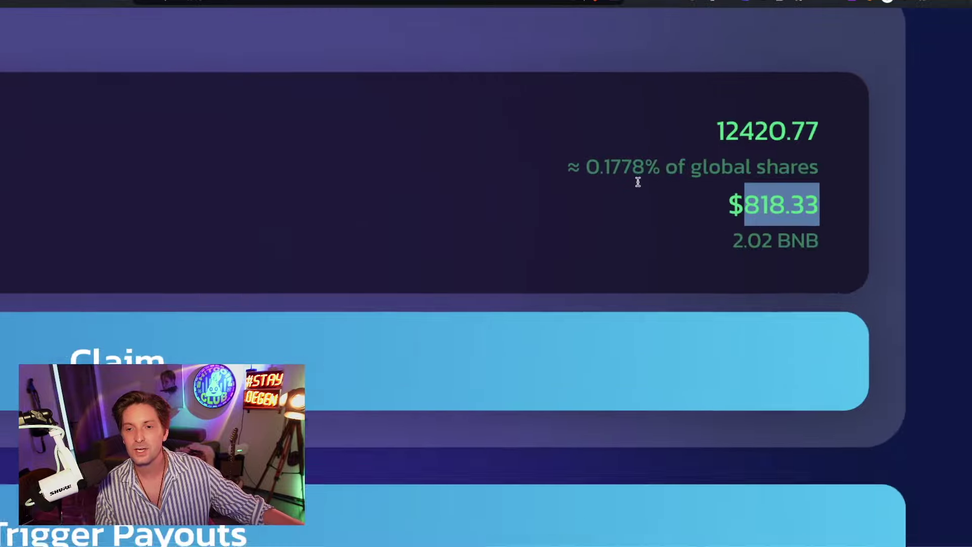
scroll(625, 167, down, 5)
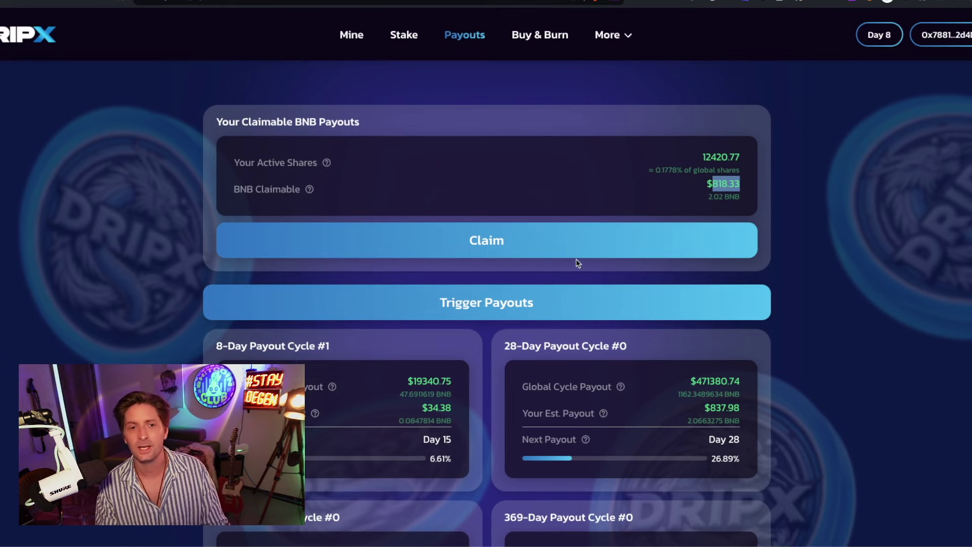
click(679, 258)
scroll(677, 269, down, 7)
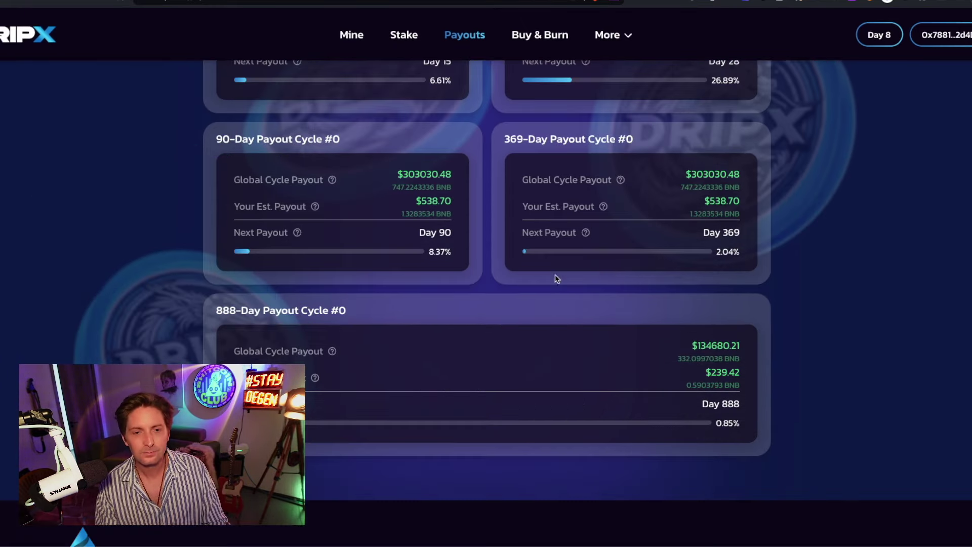
Step: Approve the BNB payout claim transaction in the wallet
scroll(553, 277, up, 5)
scroll(942, 228, down, 2)
click(950, 275)
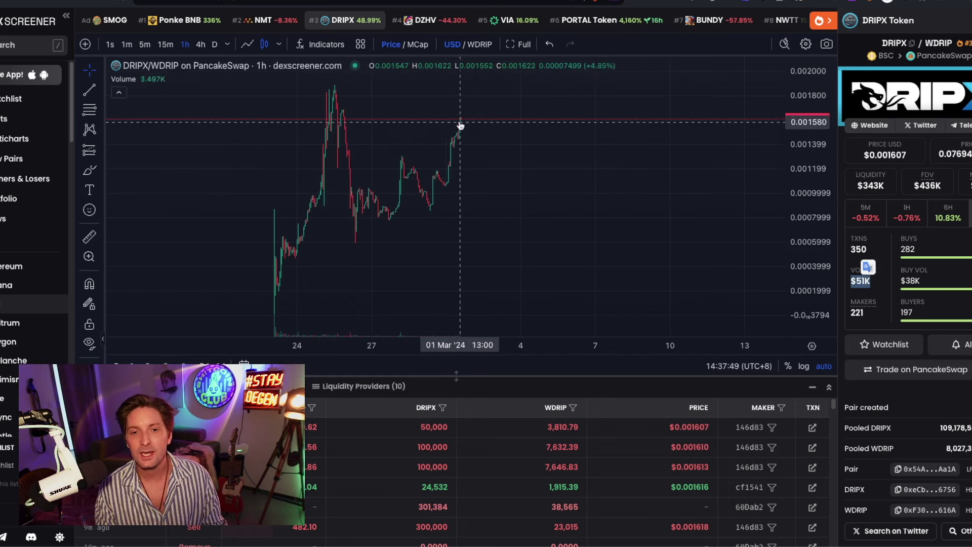
Step: Zoom the DRIPX/WDRIP chart, then return to the DripX Payouts page
scroll(453, 135, up, 5)
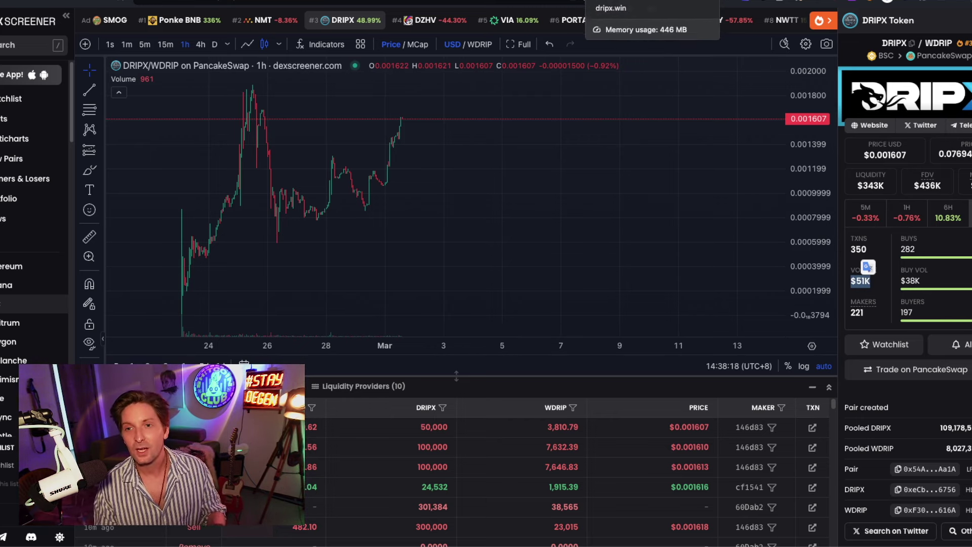
click(607, 2)
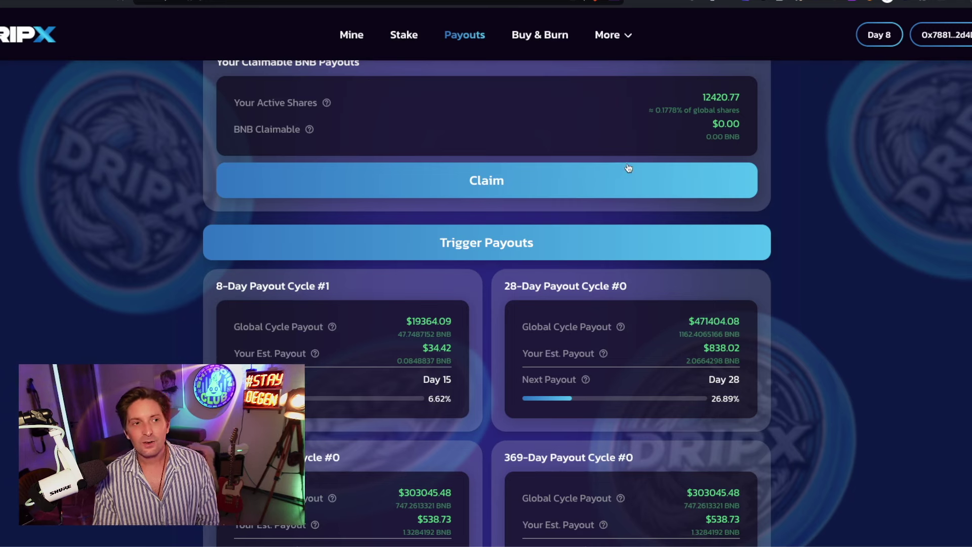
Step: Go from Payouts to the Mine page, then on to the Stake page
scroll(628, 168, up, 2)
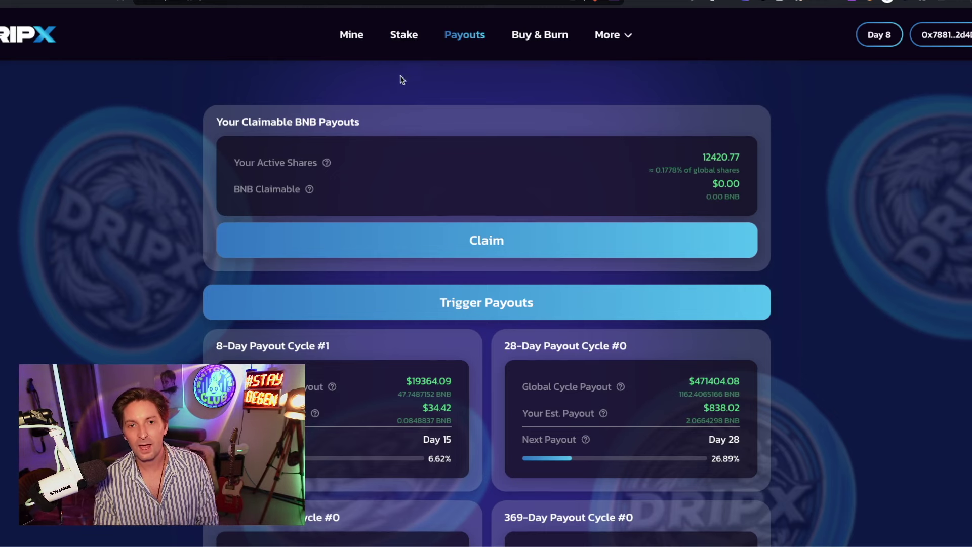
click(350, 41)
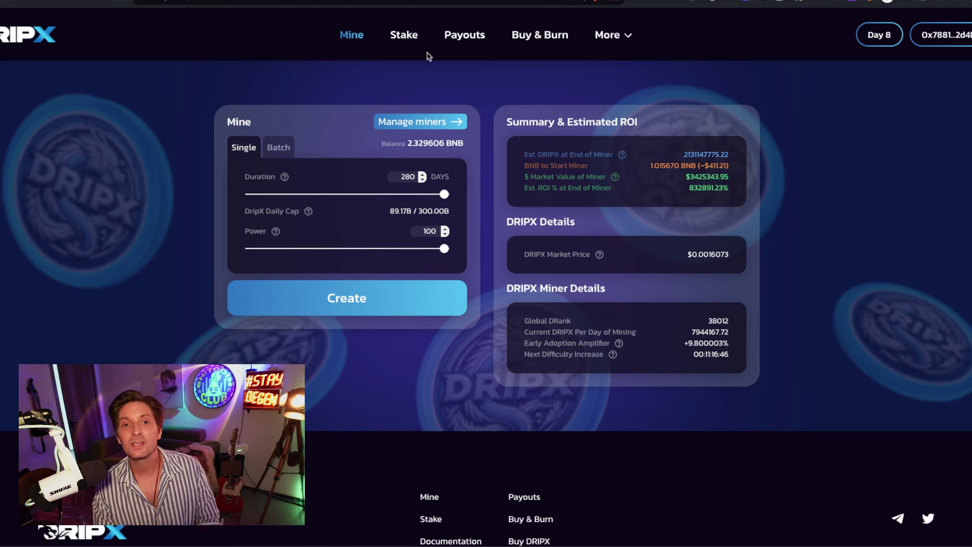
click(405, 37)
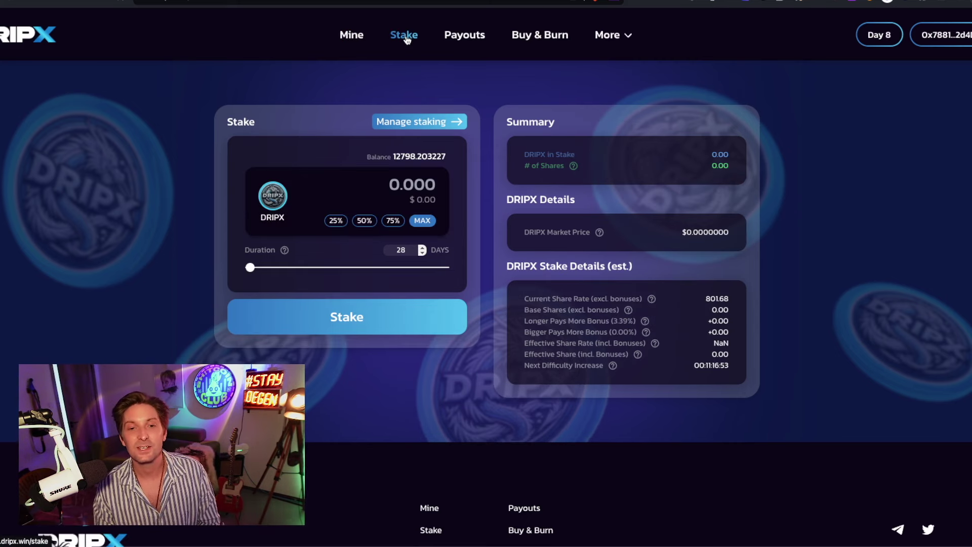
Step: Check the Payouts page's claimable BNB and cycles, then view and close Telegram's enlarged pinned DRIPX image
click(464, 37)
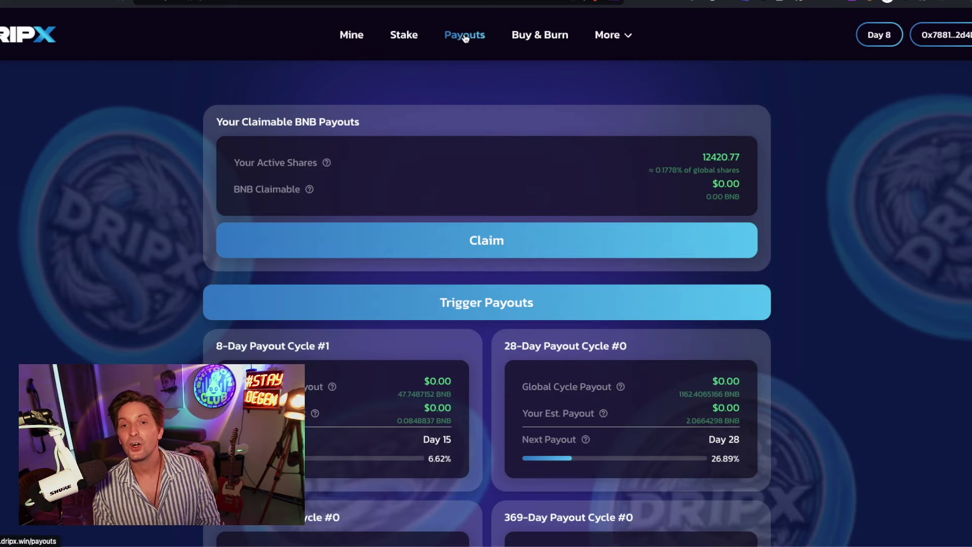
mouse_move(465, 531)
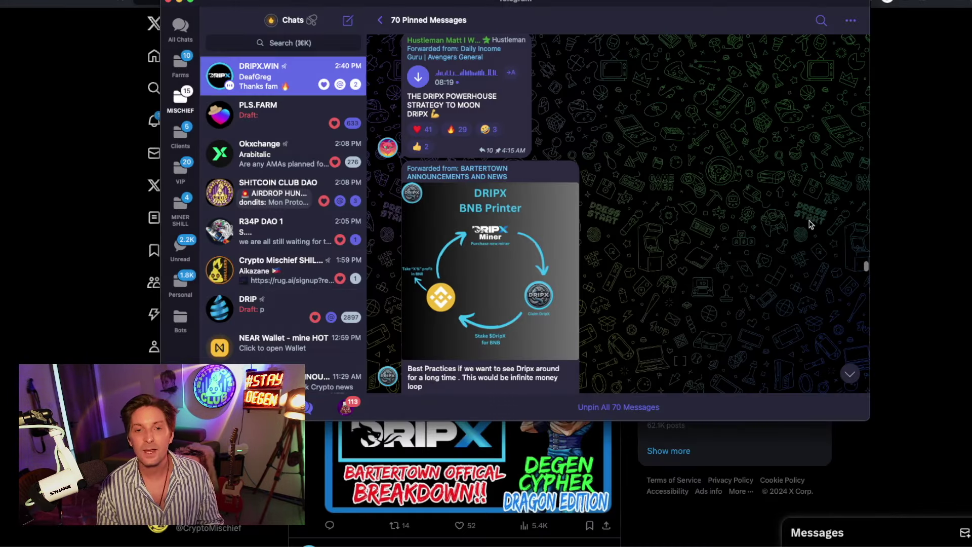
click(962, 230)
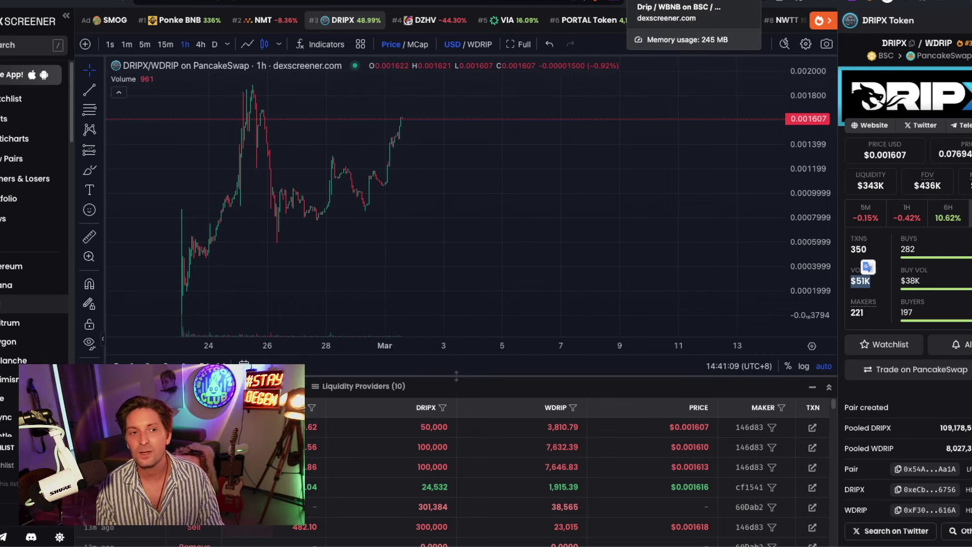
Step: Zoom the WDRIP/WBNB chart onto its latest bars and highlight the $129K volume figure
click(658, 2)
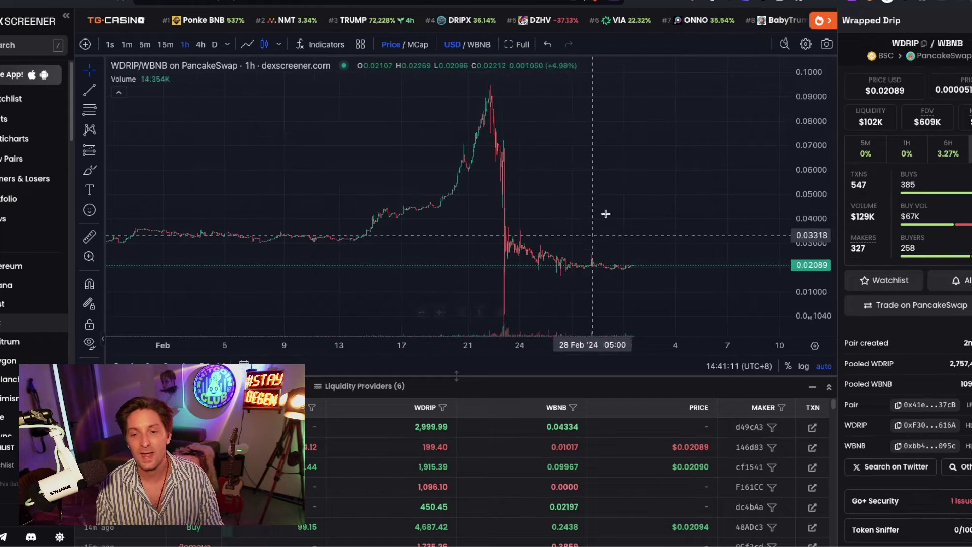
drag(562, 210, 358, 217)
scroll(435, 220, up, 3)
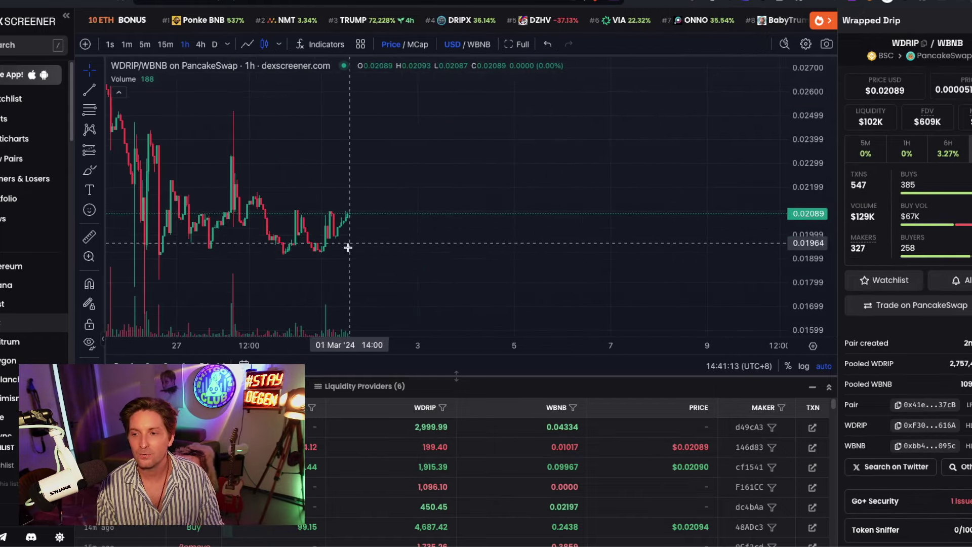
drag(855, 217, 881, 219)
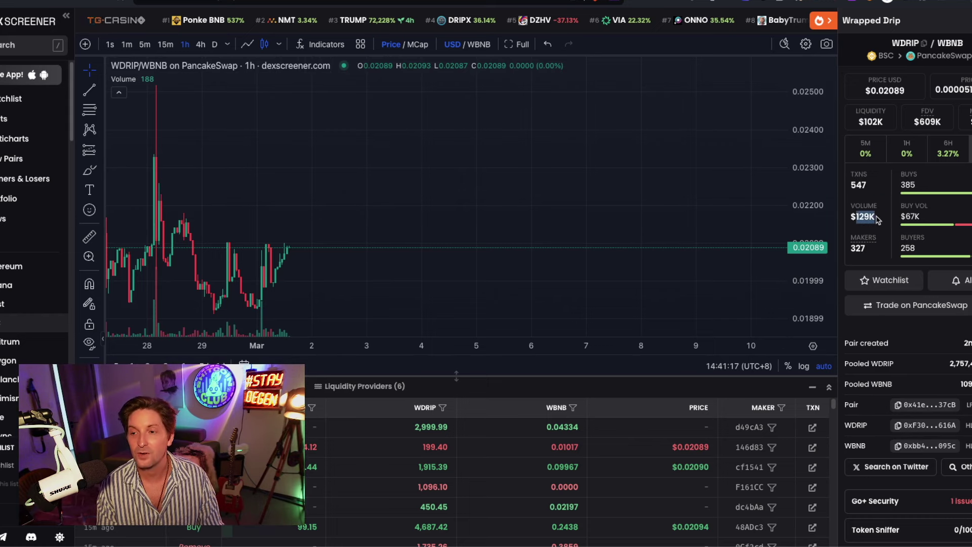
scroll(405, 238, down, 5)
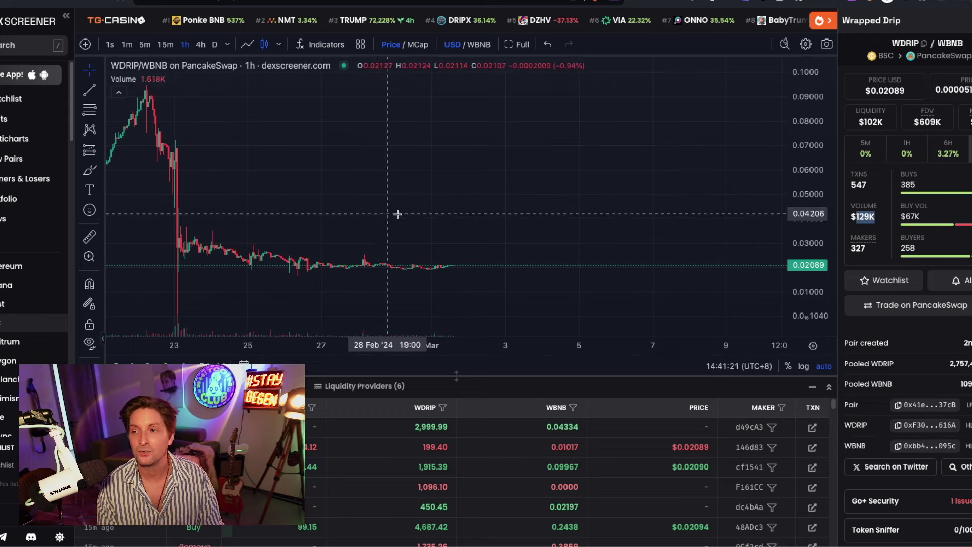
scroll(423, 215, down, 2)
scroll(423, 215, up, 3)
scroll(423, 215, up, 3)
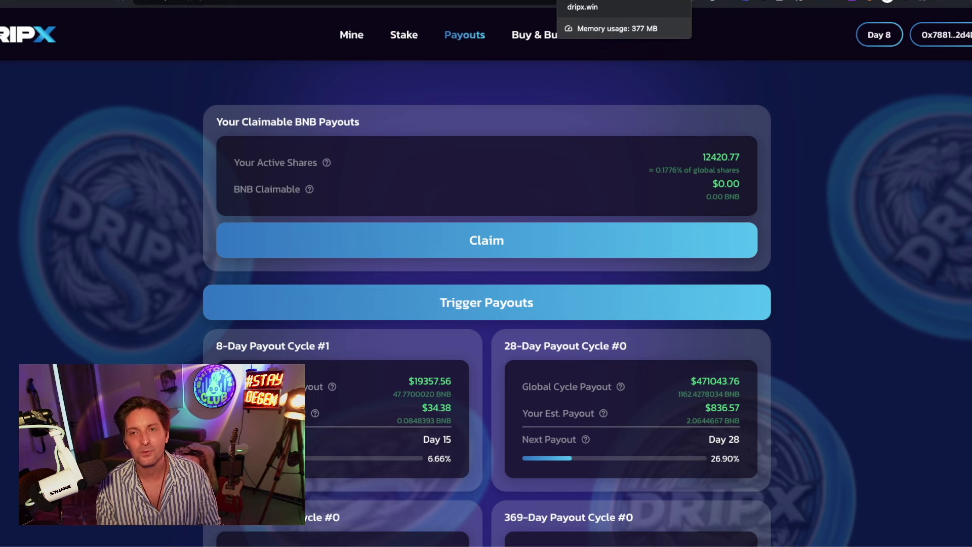
Step: Review the Mine page and its Your Miners list, then switch to the DRIPX/WDRIP chart
click(352, 35)
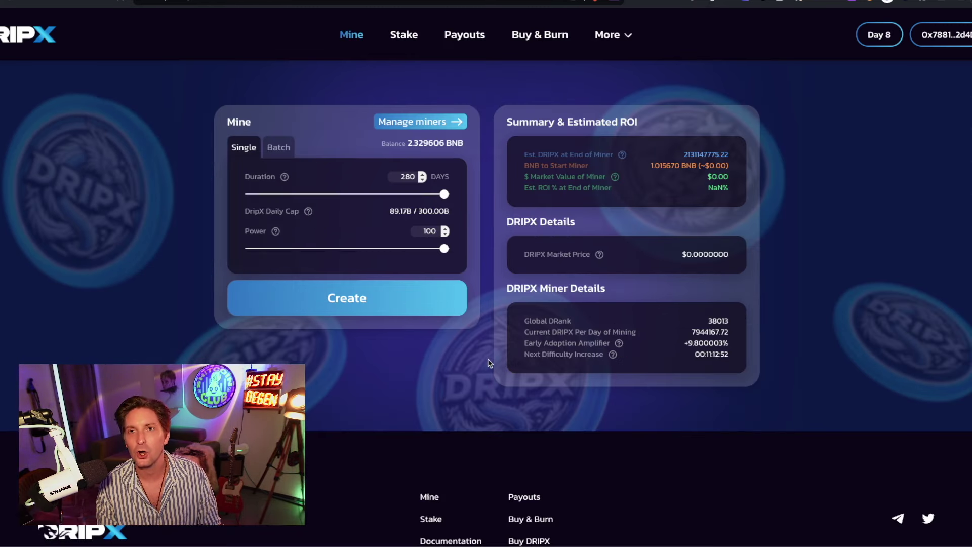
scroll(479, 304, down, 1)
scroll(482, 303, up, 1)
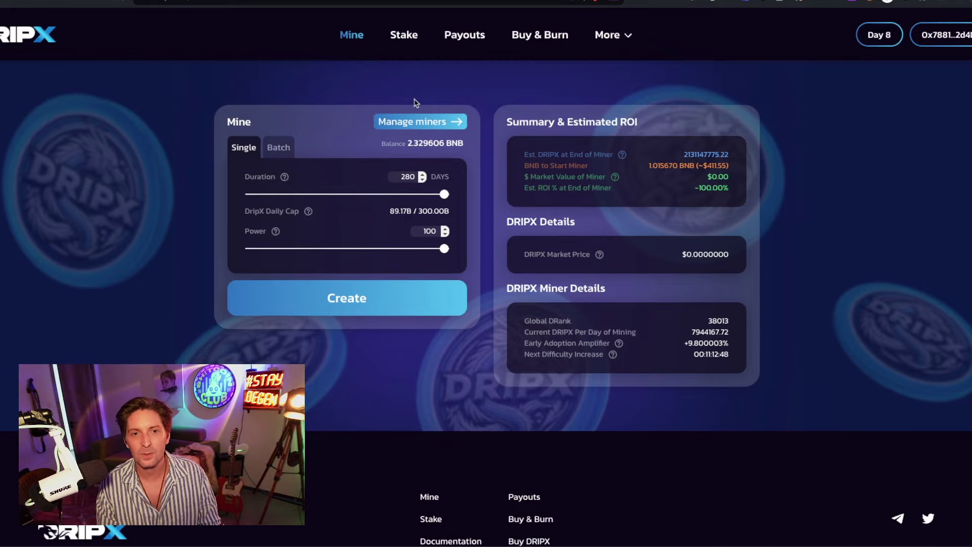
click(420, 124)
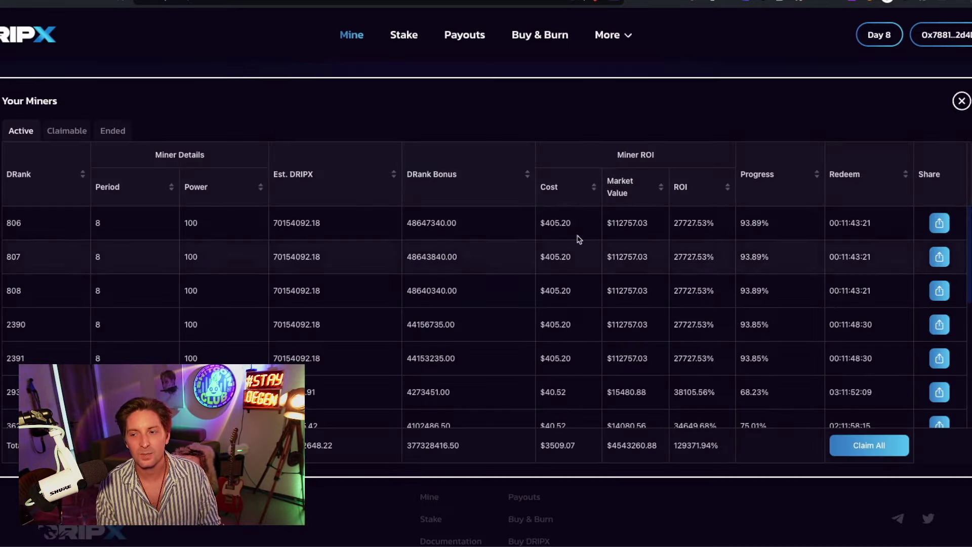
scroll(579, 239, down, 6)
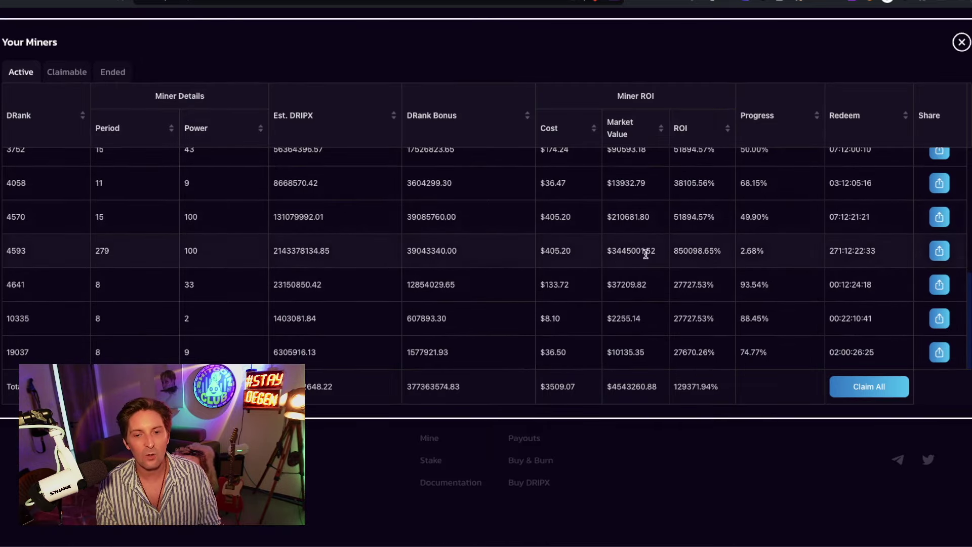
scroll(645, 254, up, 8)
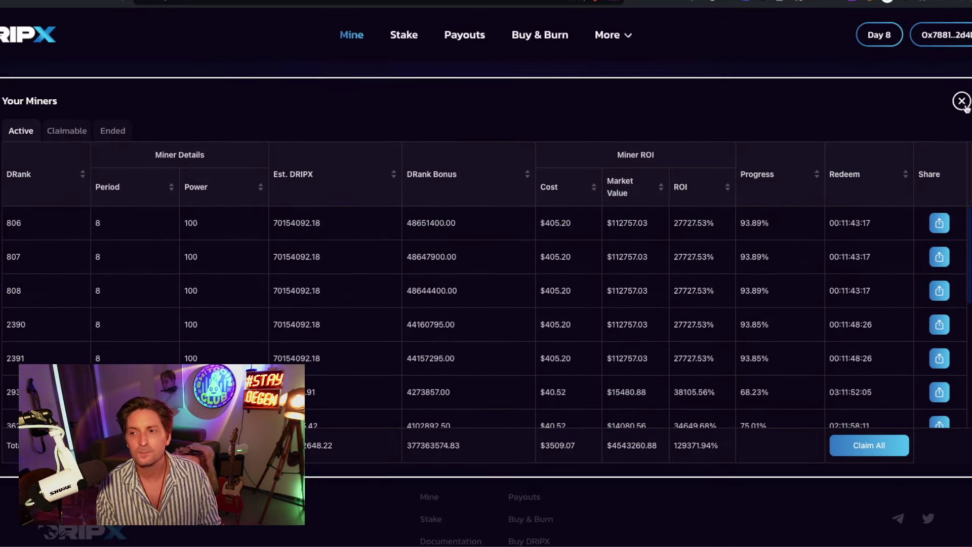
click(962, 102)
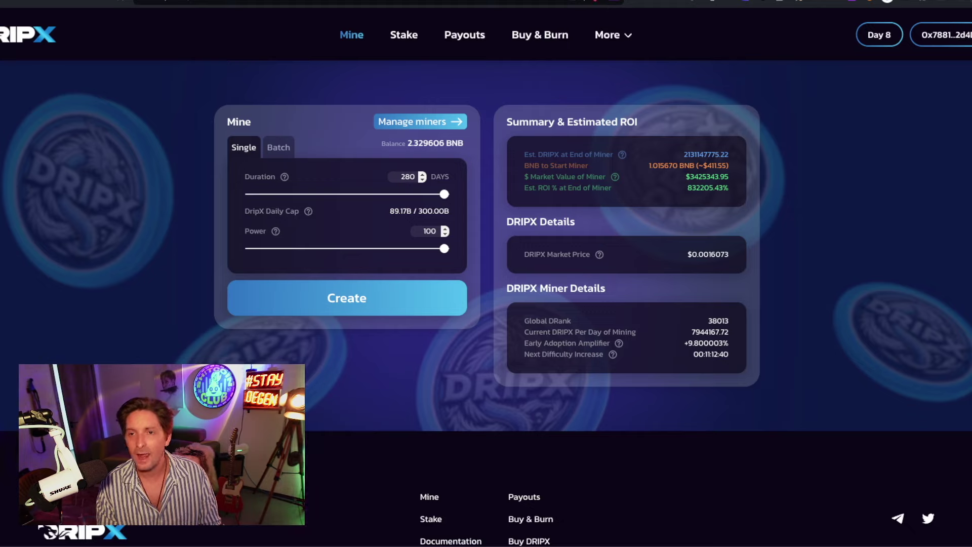
click(623, 3)
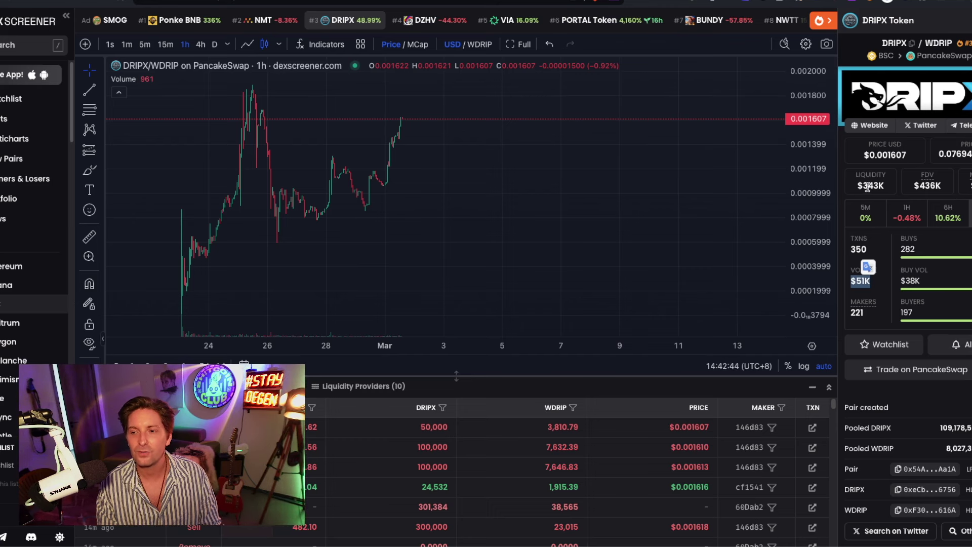
Step: Highlight the DRIPX/WDRIP pair's $343K liquidity, then return to the DripX Mine tab with Ctrl+Tab
drag(867, 185, 899, 192)
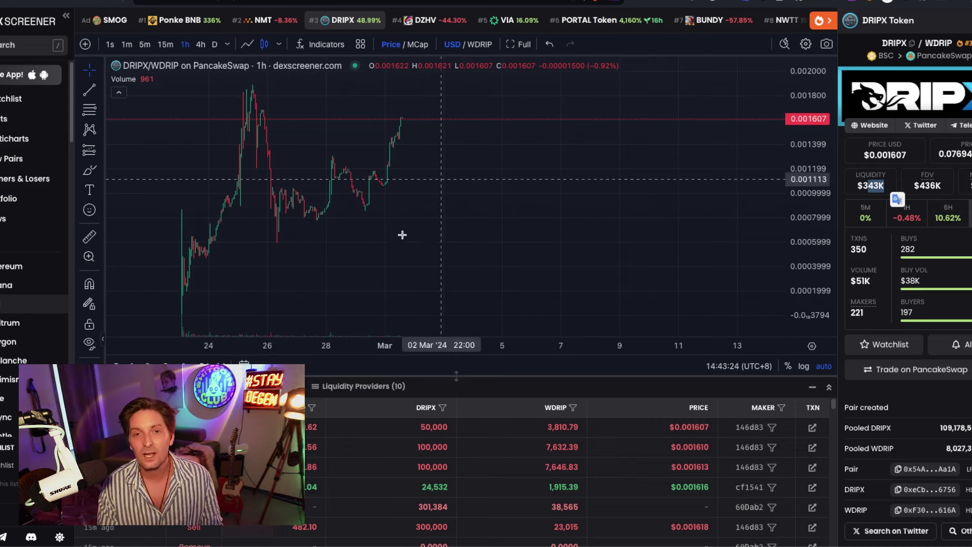
key(ctrl+Tab)
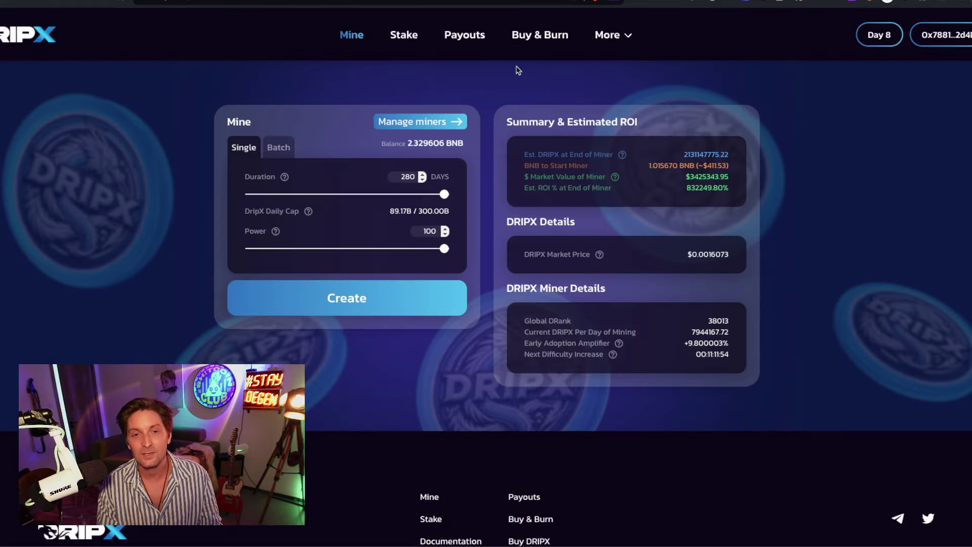
Step: Look over the Stake page, then browse through every cycle card on the Payouts page
click(417, 41)
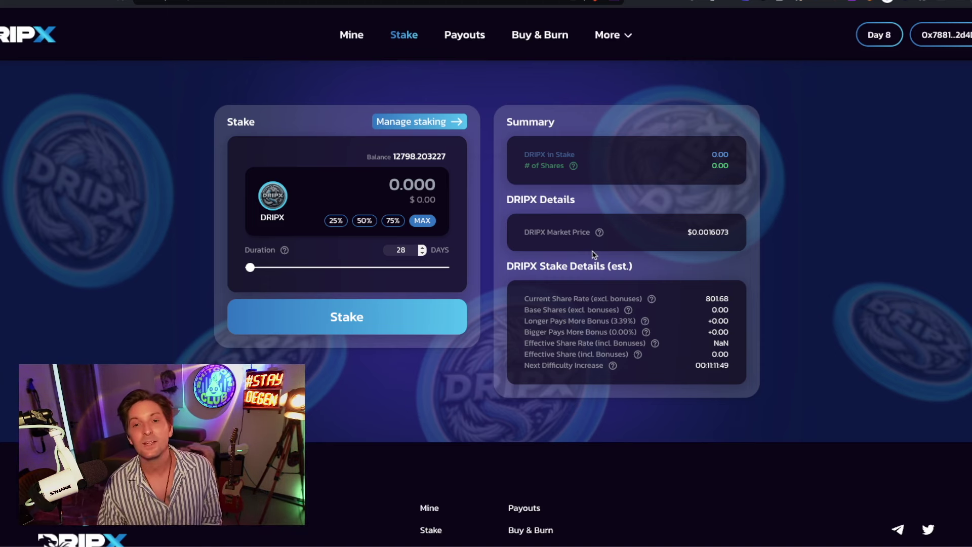
click(477, 36)
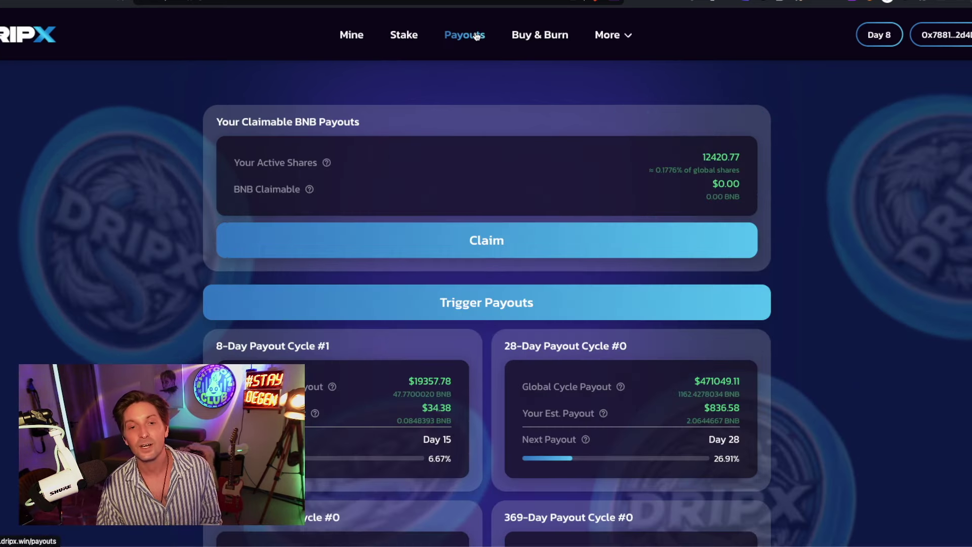
scroll(809, 242, down, 9)
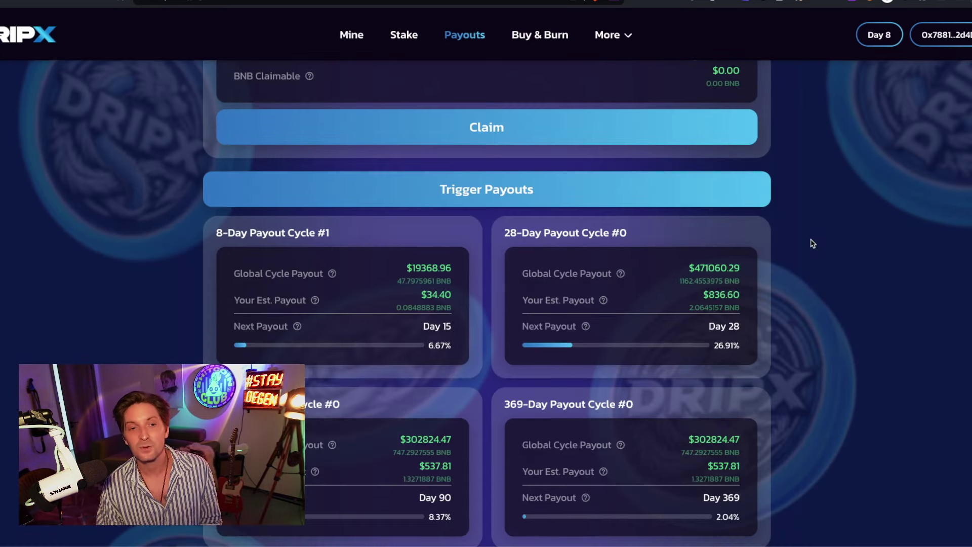
scroll(793, 233, up, 4)
scroll(793, 233, up, 5)
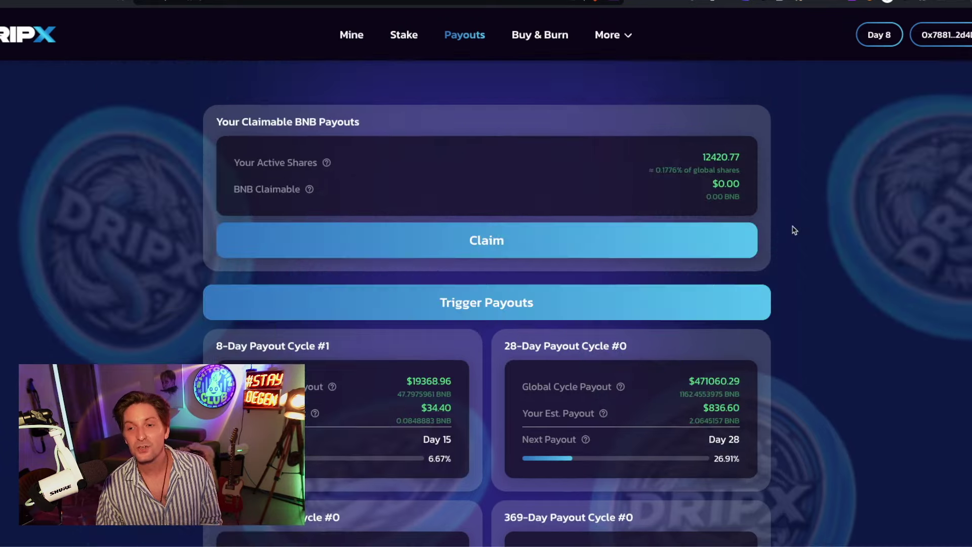
scroll(792, 304, down, 4)
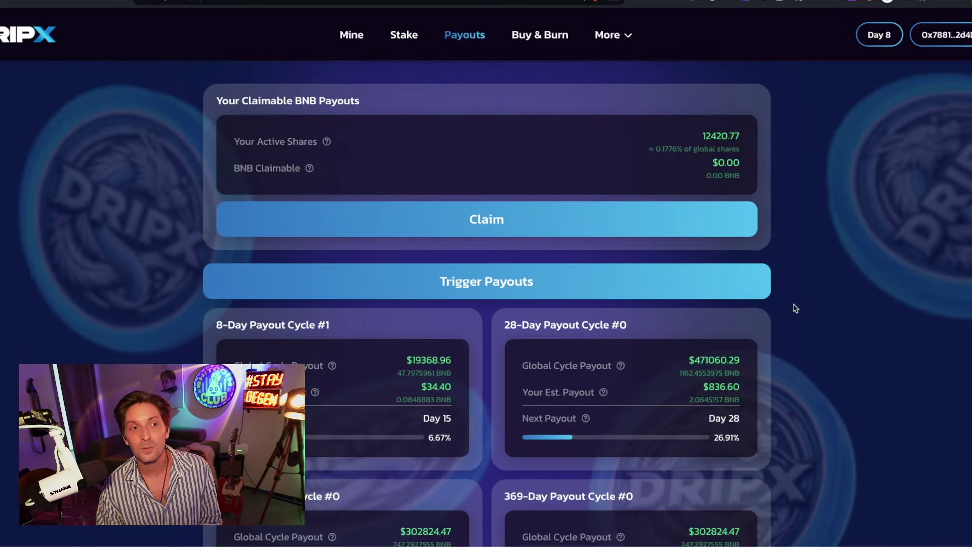
scroll(801, 293, down, 4)
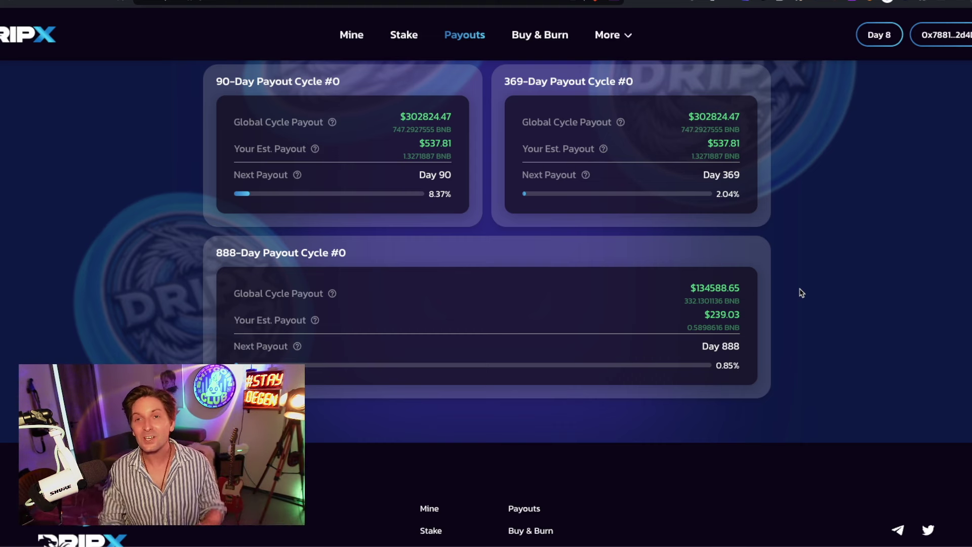
scroll(820, 208, up, 1)
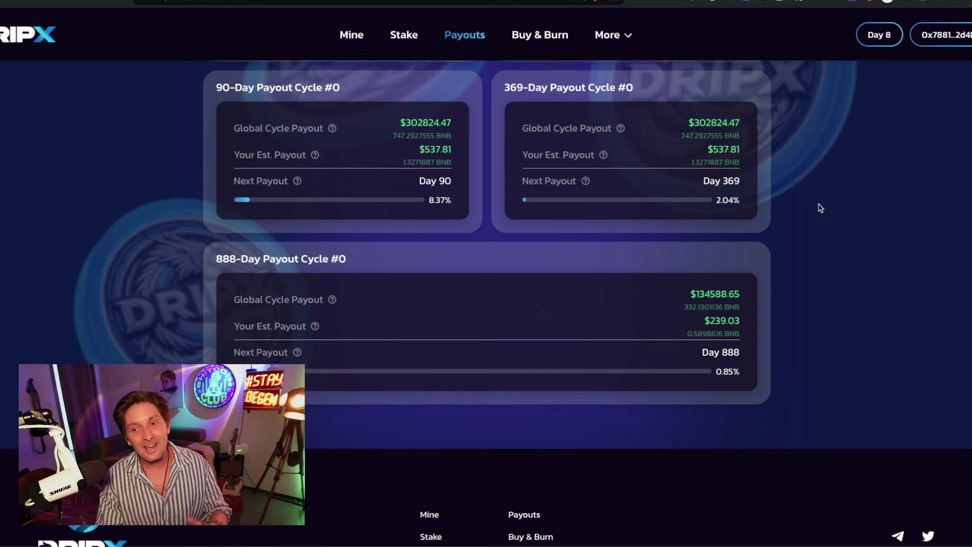
scroll(821, 207, up, 4)
scroll(614, 190, up, 4)
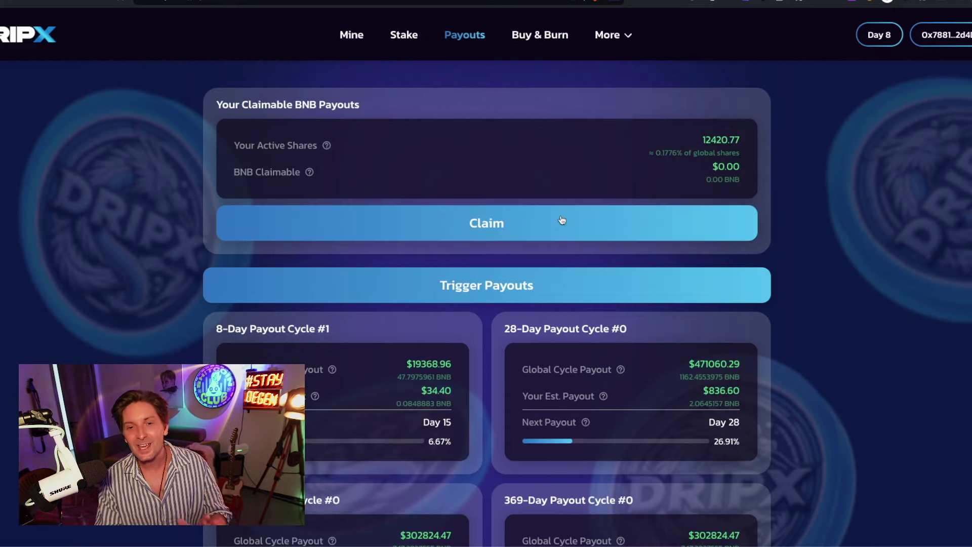
Step: Highlight the 12420.77 Active Shares value, then go back to the Mine page
drag(692, 134, 795, 149)
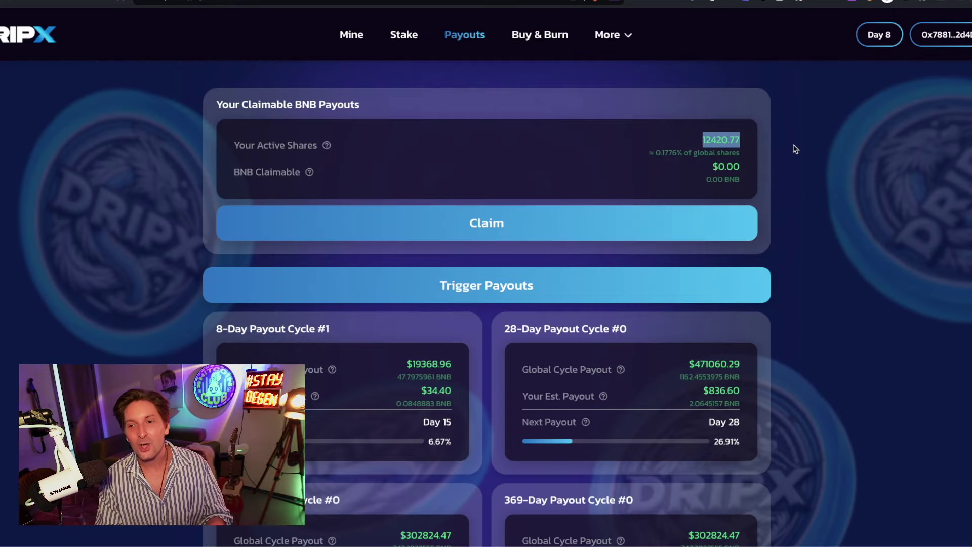
click(798, 211)
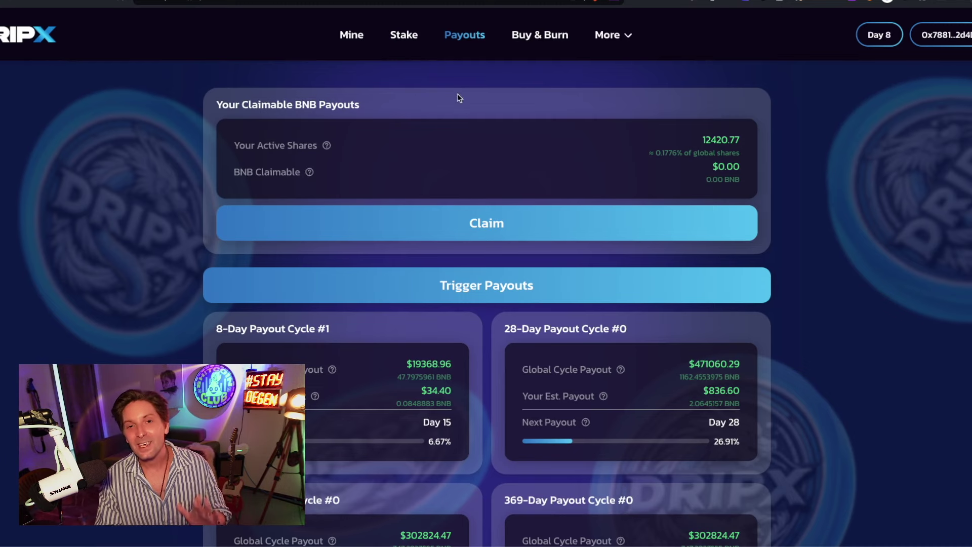
click(353, 40)
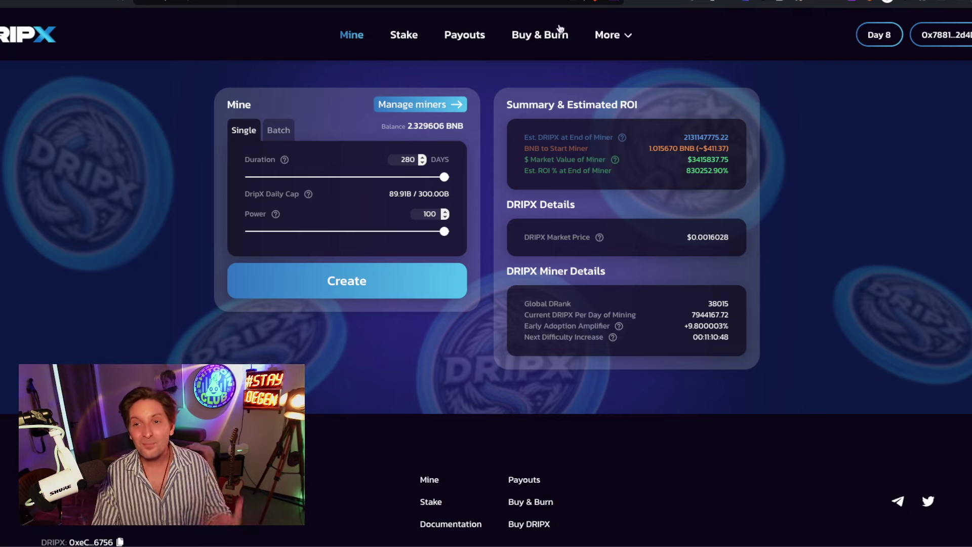
Step: Switch from the DripX Mine tab to the WDRIP/WBNB chart with Ctrl+Tab
key(ctrl+Tab)
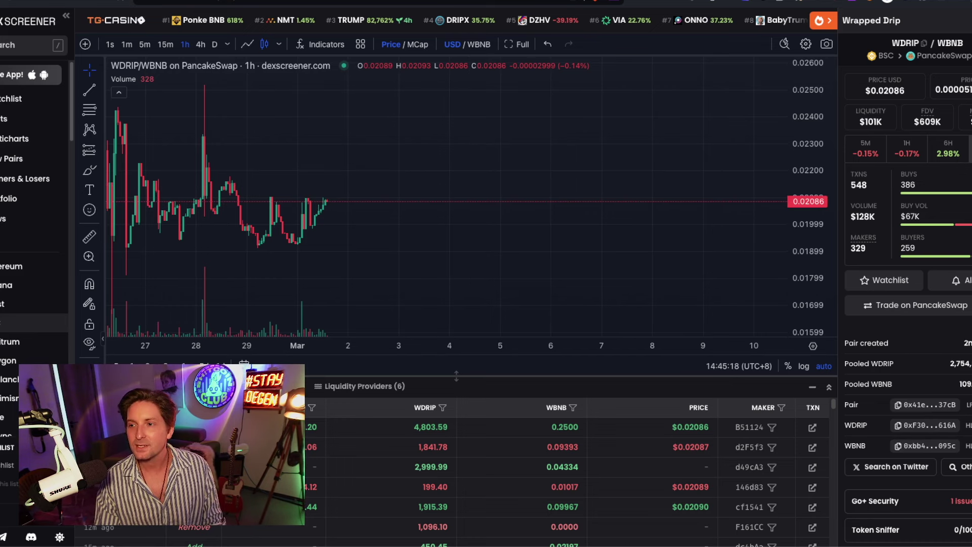
Step: Compare pair liquidity by highlighting the $101K figure, then the $302K figure
drag(884, 121, 852, 125)
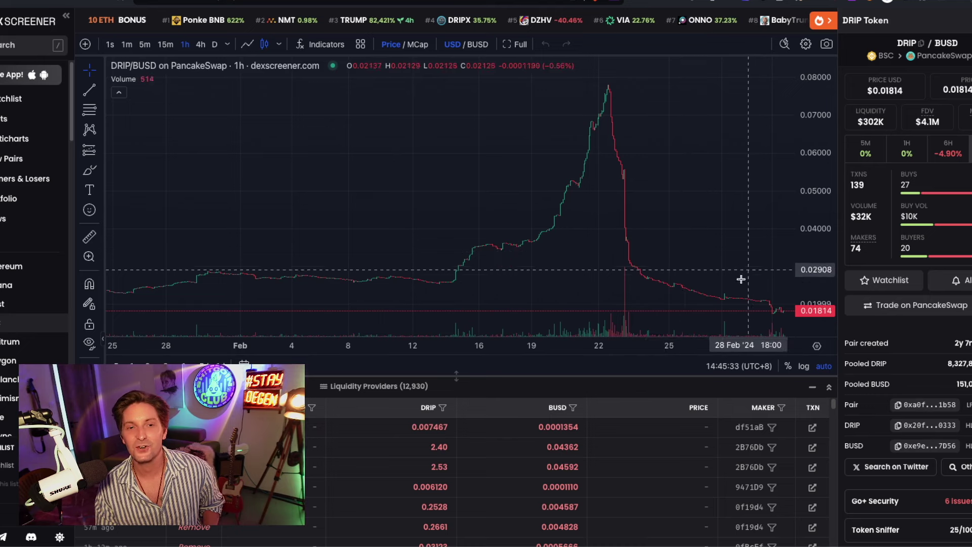
scroll(734, 245, up, 2)
scroll(735, 245, up, 3)
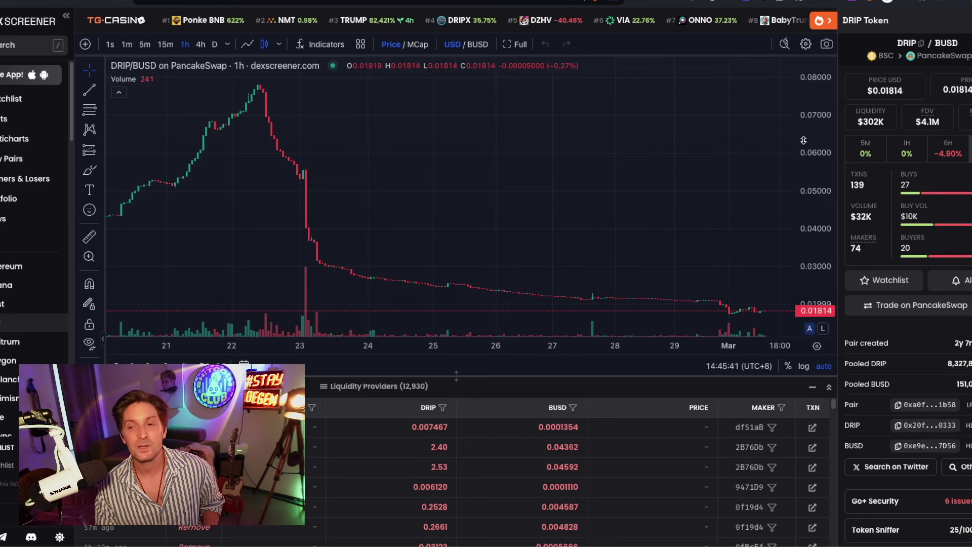
drag(886, 122, 857, 122)
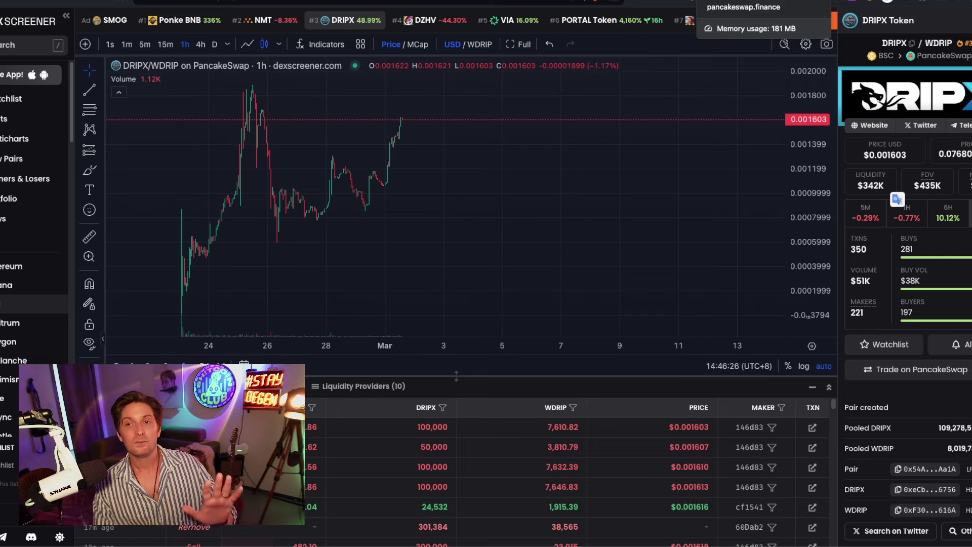
Step: Switch to PancakeSwap's BNB/WDRIP 1% Add V3 Liquidity page and look over its price range
click(729, 2)
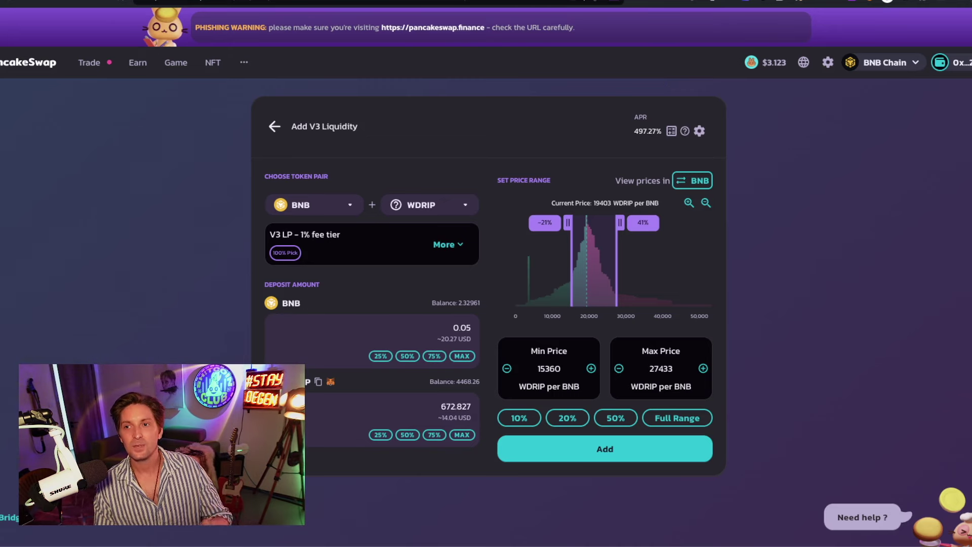
scroll(469, 214, down, 1)
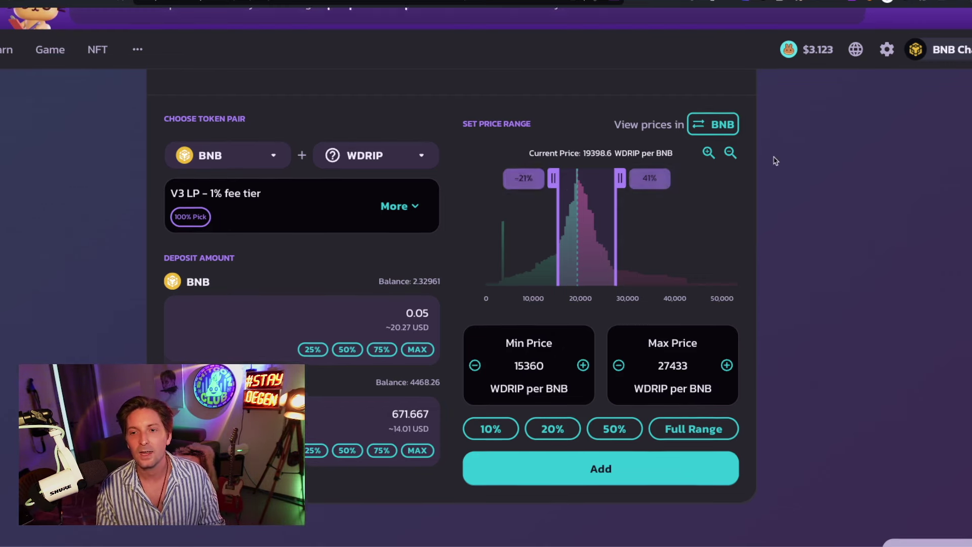
scroll(810, 164, up, 1)
scroll(818, 166, up, 2)
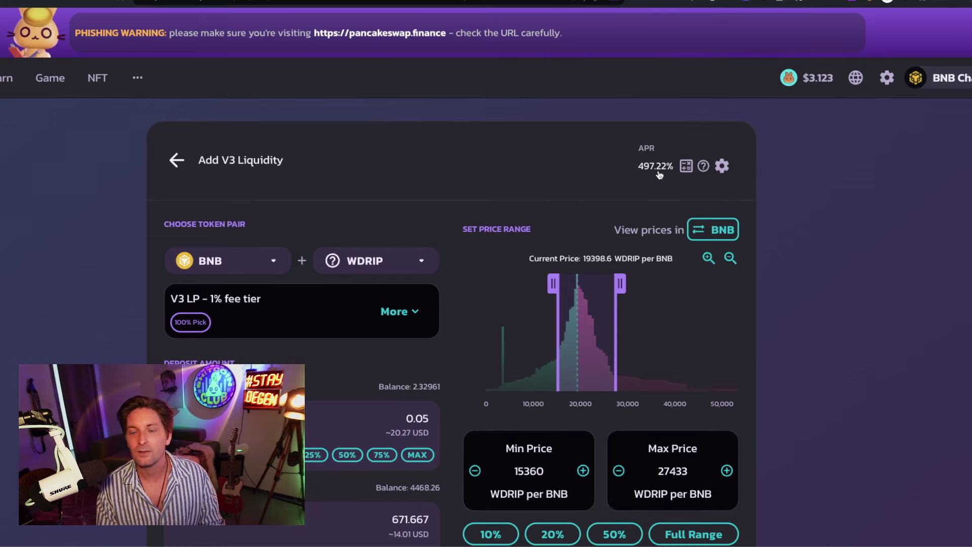
scroll(691, 196, down, 2)
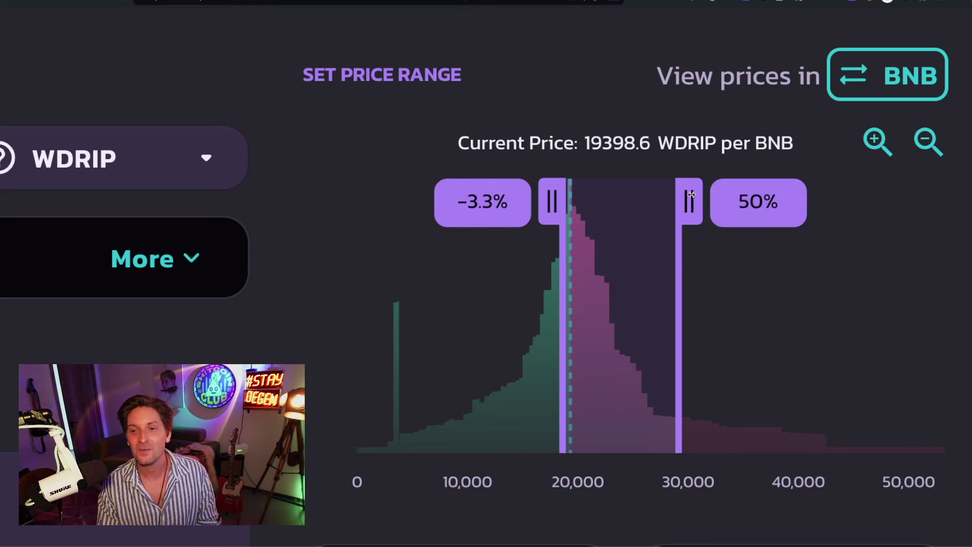
Step: Scroll through the add-liquidity form to review the WDRIP/DRIPX 1% position and its range
scroll(680, 203, up, 2)
scroll(702, 229, down, 2)
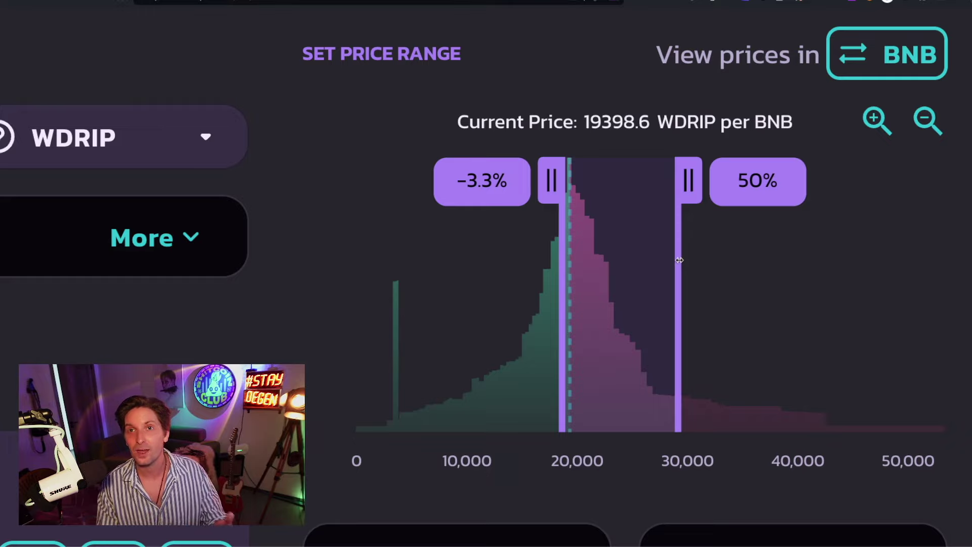
scroll(688, 211, up, 5)
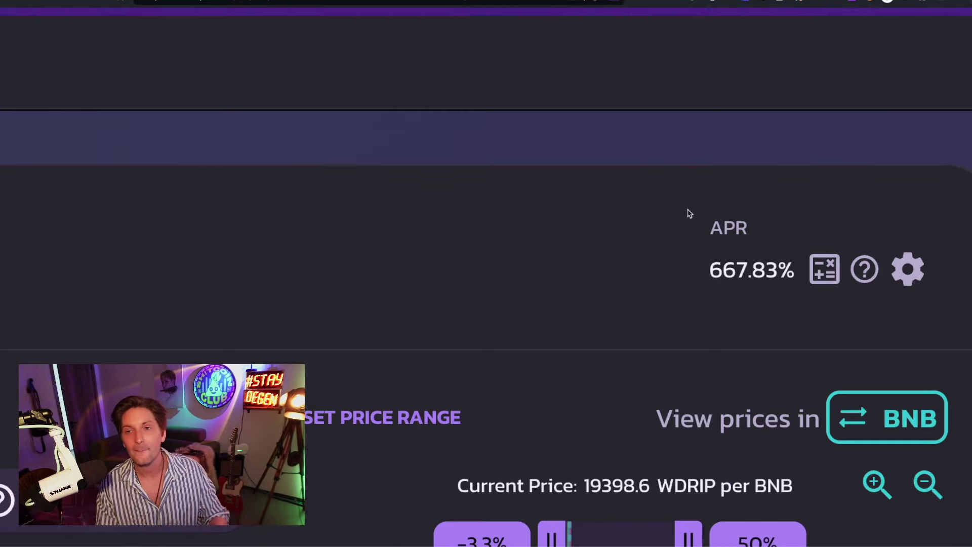
scroll(690, 228, down, 3)
scroll(691, 228, down, 5)
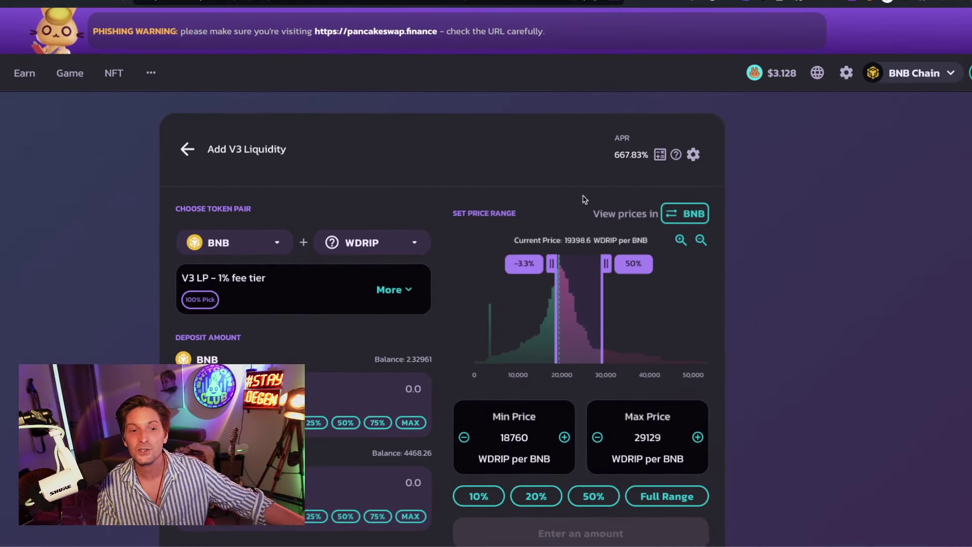
scroll(583, 199, down, 1)
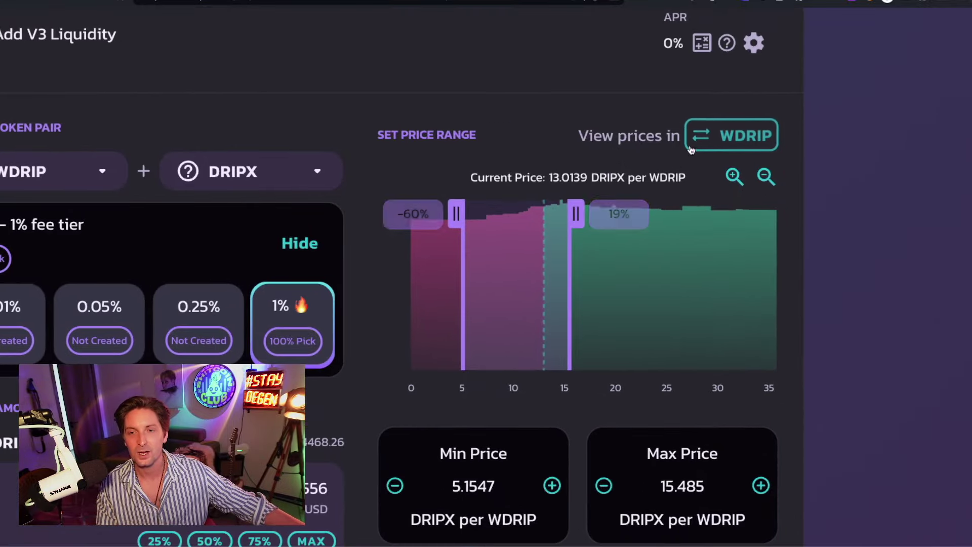
Step: Drag the chart's left range handle right so Min Price reads 5.4735 DRIPX per WDRIP
scroll(672, 217, up, 2)
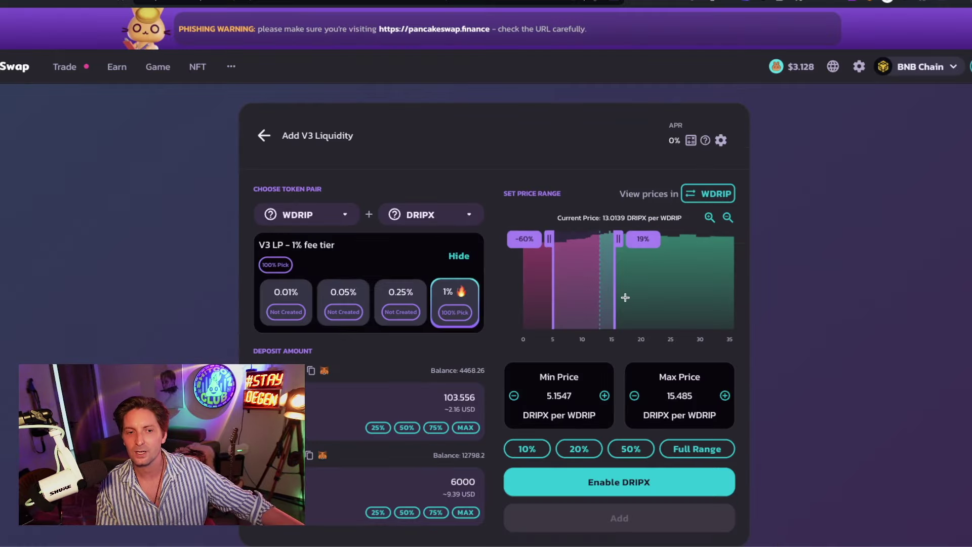
scroll(624, 274, down, 1)
scroll(668, 314, up, 1)
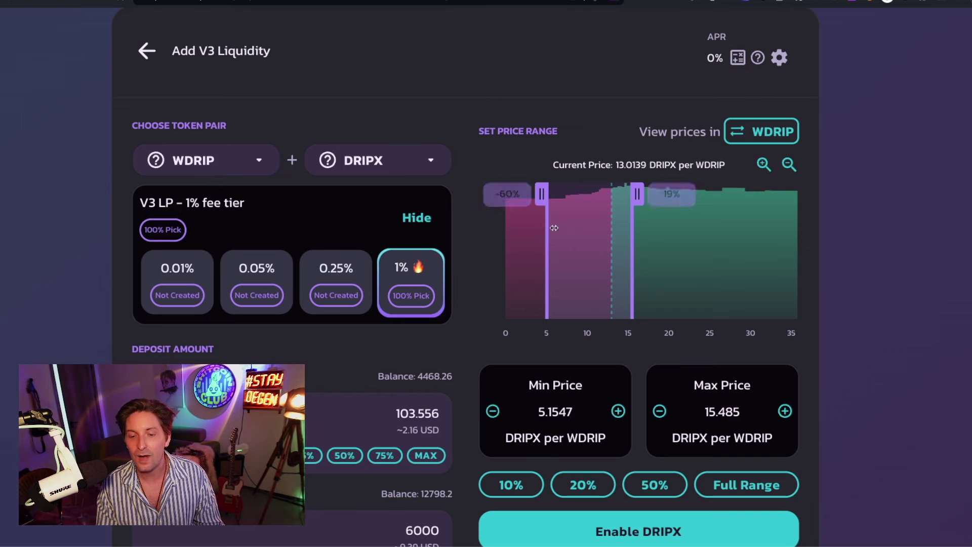
drag(541, 193, 545, 193)
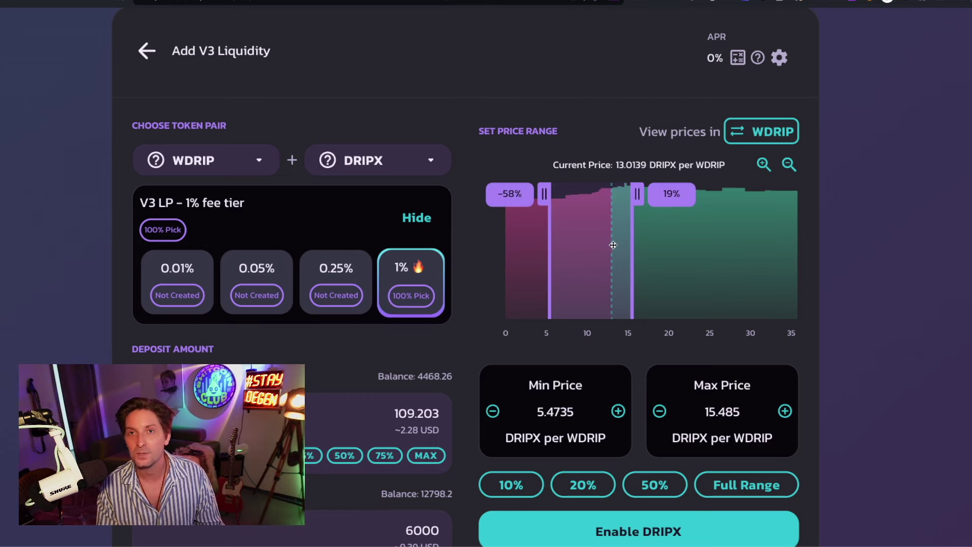
scroll(673, 105, up, 1)
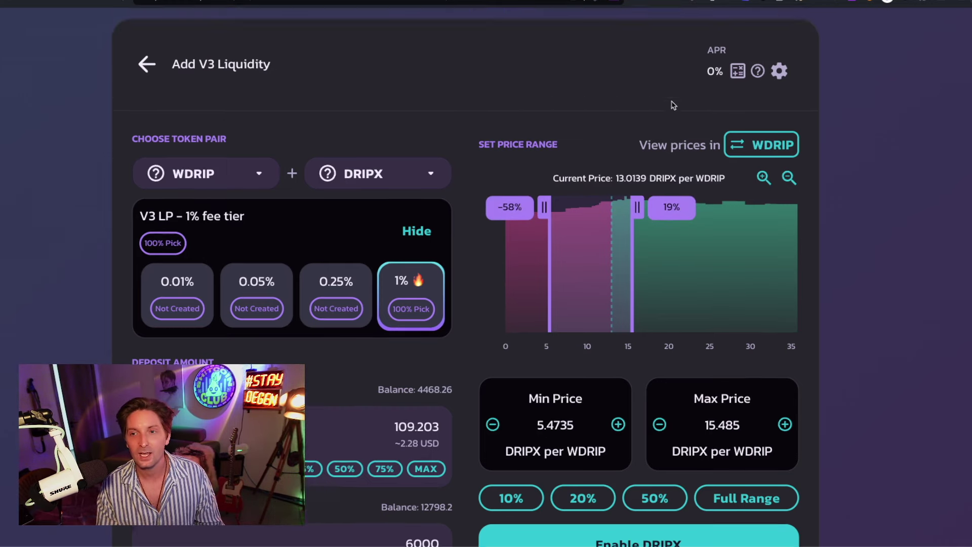
scroll(642, 185, up, 1)
scroll(623, 195, down, 2)
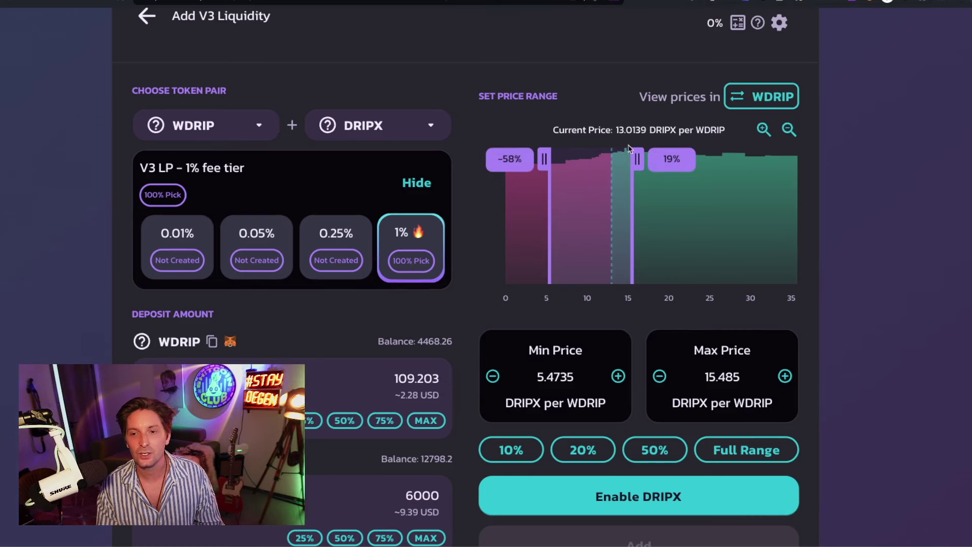
scroll(719, 86, up, 2)
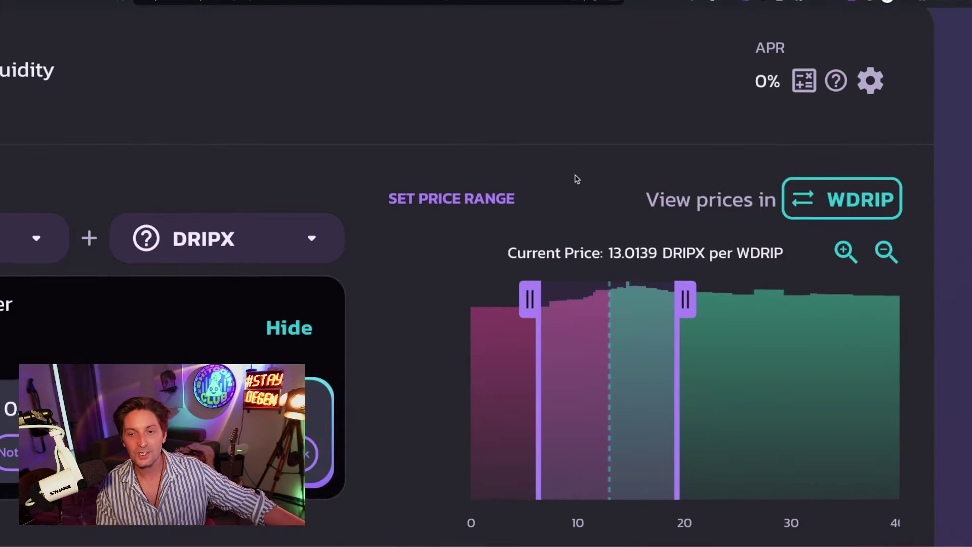
Step: Scroll through the BNB/BUSD add-liquidity form to check its 0.05% tier and 391–417.26 range
scroll(576, 179, down, 2)
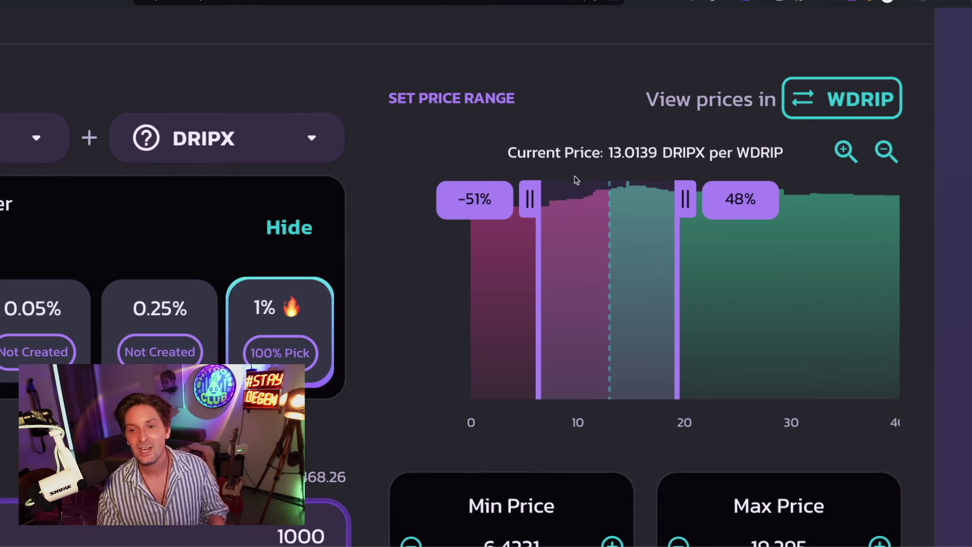
scroll(643, 213, up, 2)
scroll(643, 212, up, 2)
scroll(643, 223, down, 5)
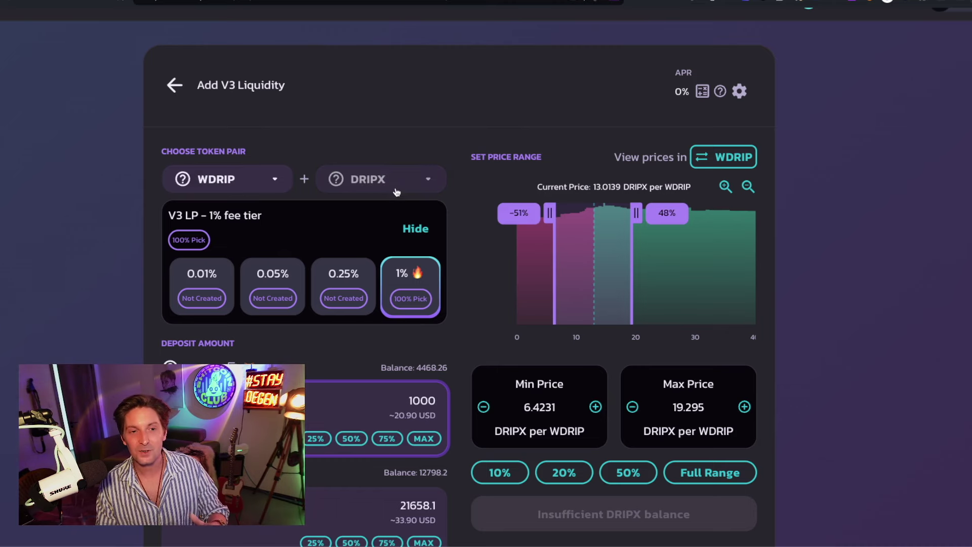
scroll(456, 192, down, 2)
scroll(457, 196, up, 3)
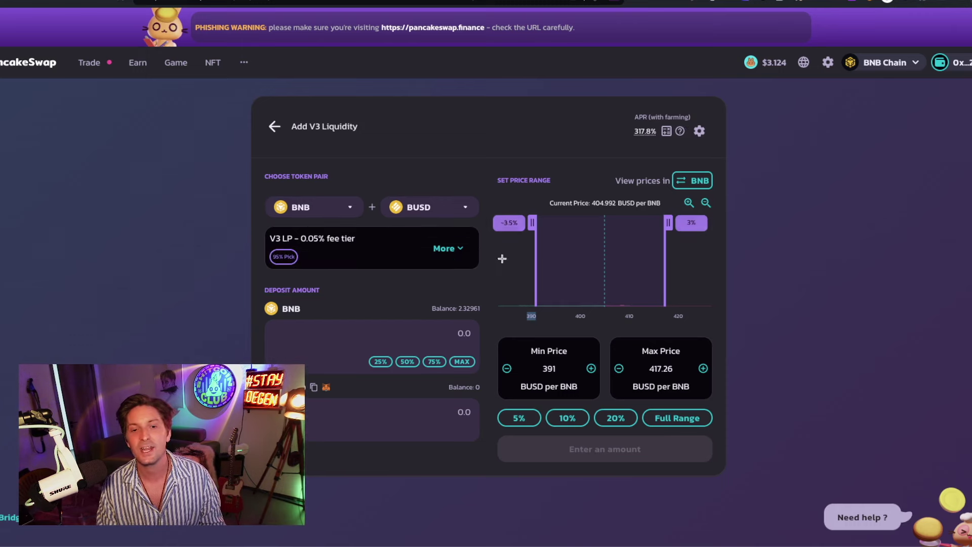
Step: Inspect the BNB/BUSD range's Min Price 391 and Max Price 417.26 values
scroll(246, 310, down, 1)
scroll(246, 310, up, 1)
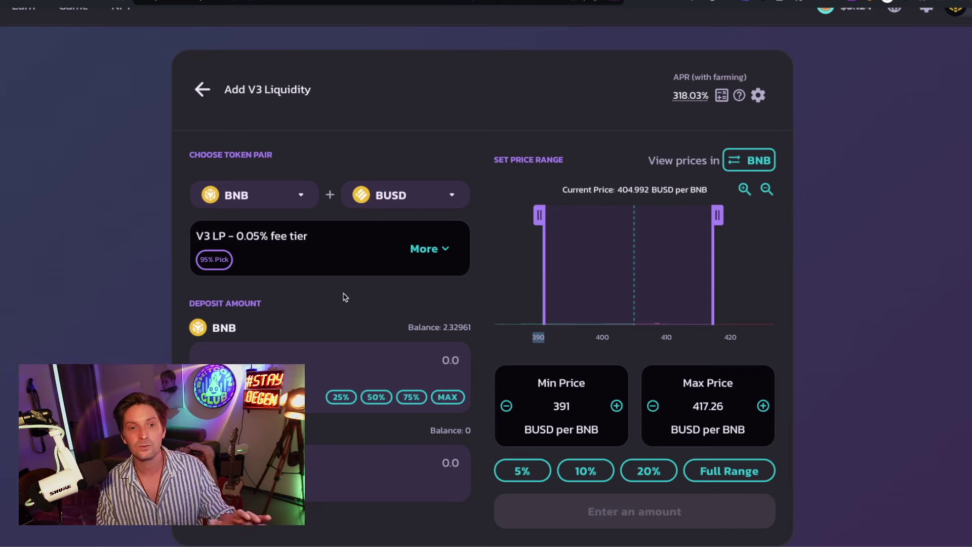
scroll(466, 303, down, 1)
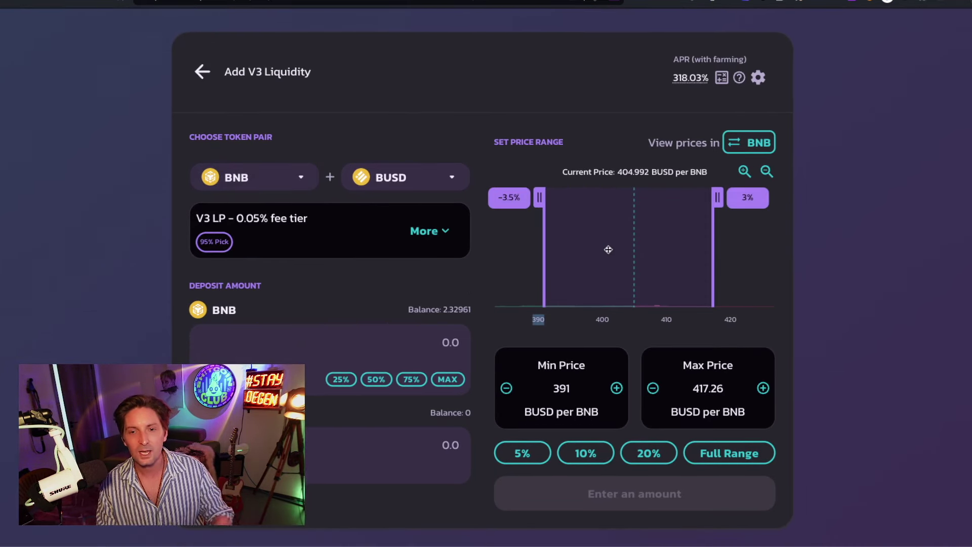
scroll(587, 375, down, 1)
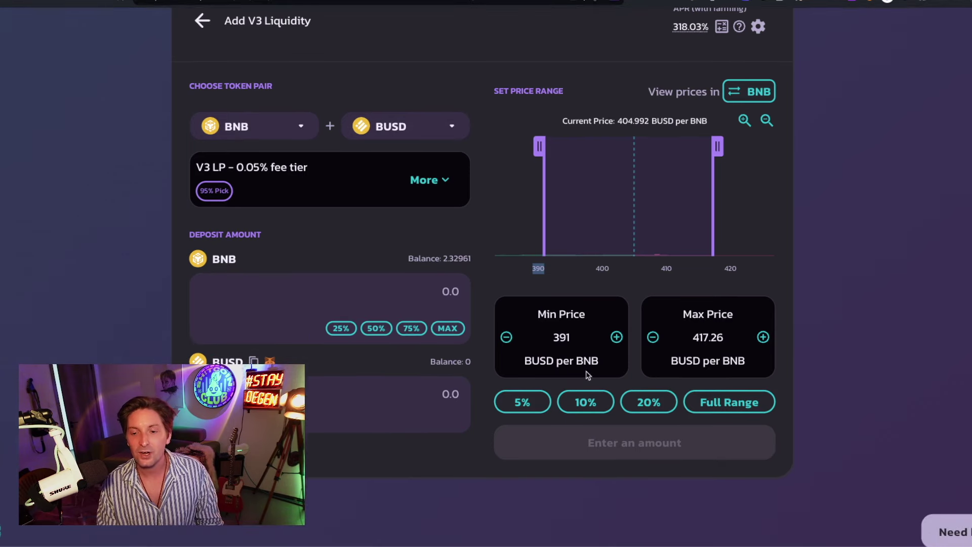
double_click(555, 338)
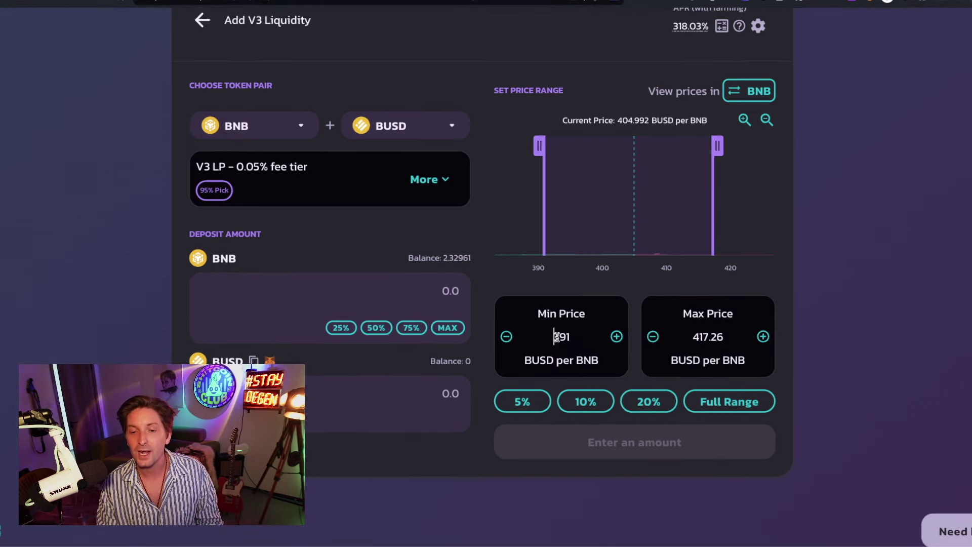
click(699, 338)
double_click(699, 337)
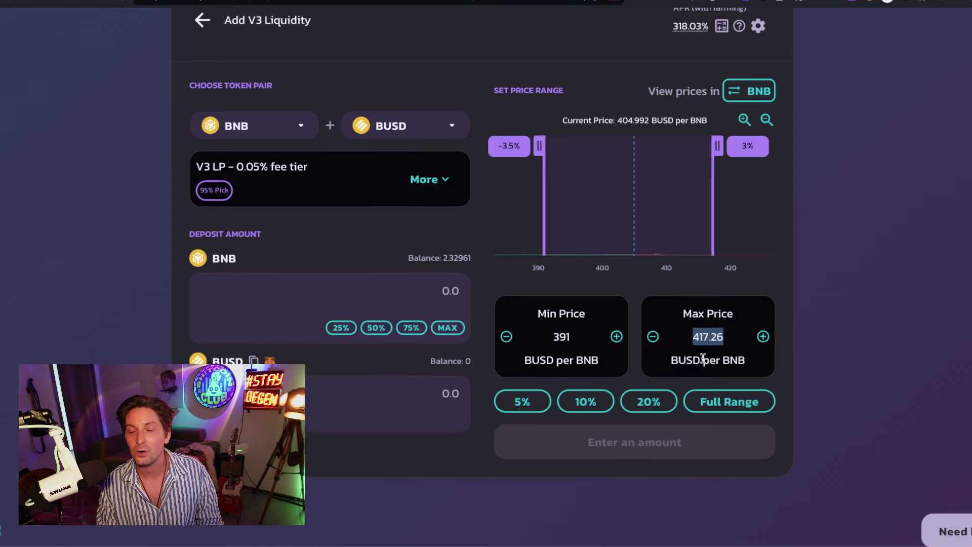
click(702, 359)
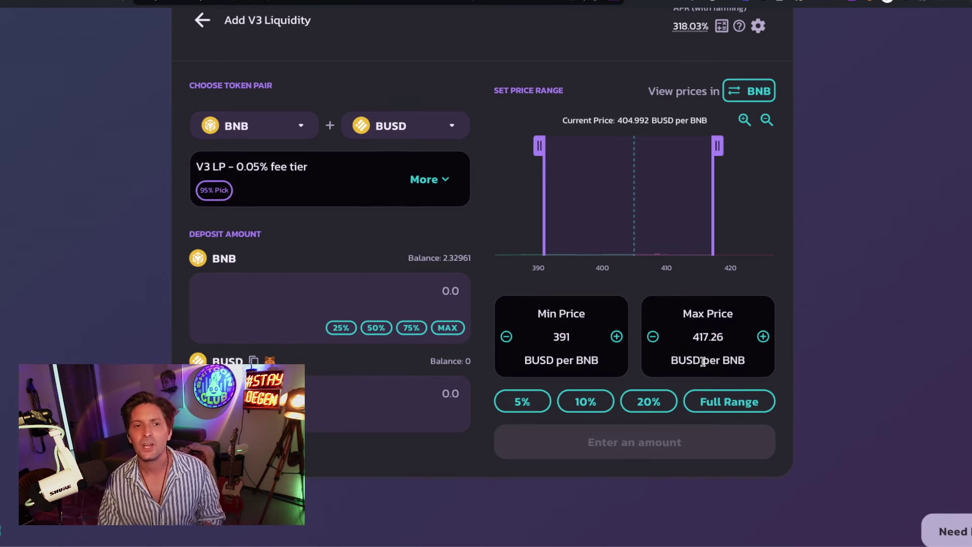
Step: Return to the DripX Mine tab with Ctrl+Tab
scroll(740, 270, up, 1)
scroll(860, 180, up, 2)
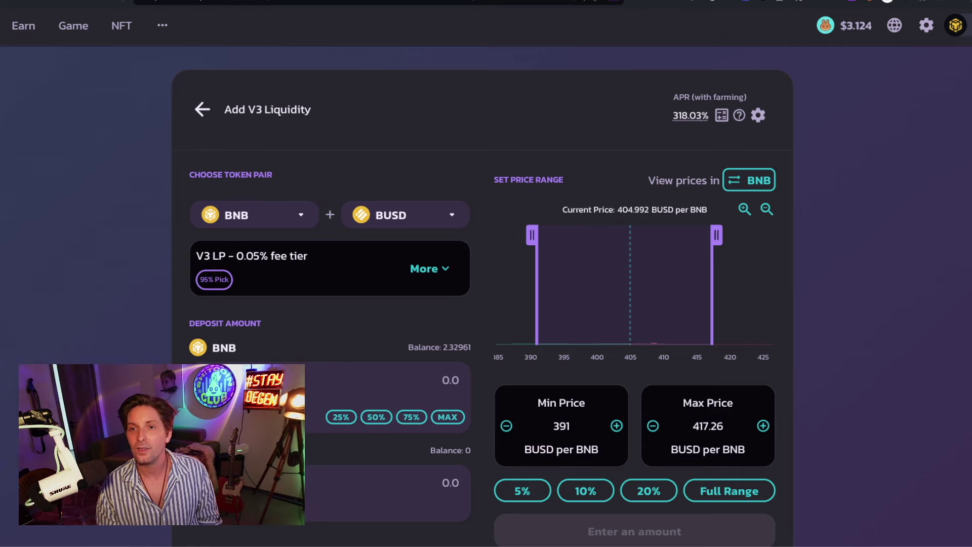
key(ctrl+Tab)
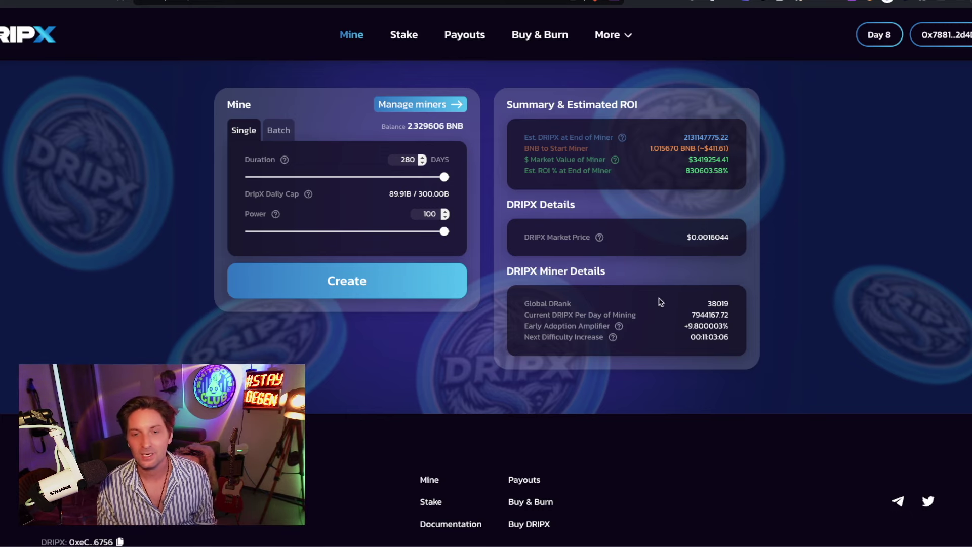
Step: Scroll the Mine page to the ROI summary and miner details showing global DRank 38019
scroll(653, 261, up, 1)
scroll(594, 230, down, 1)
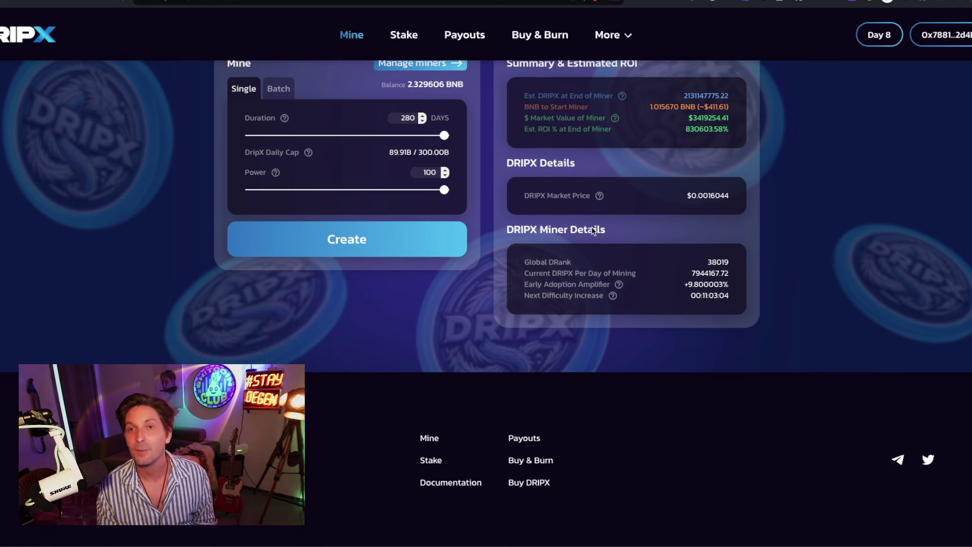